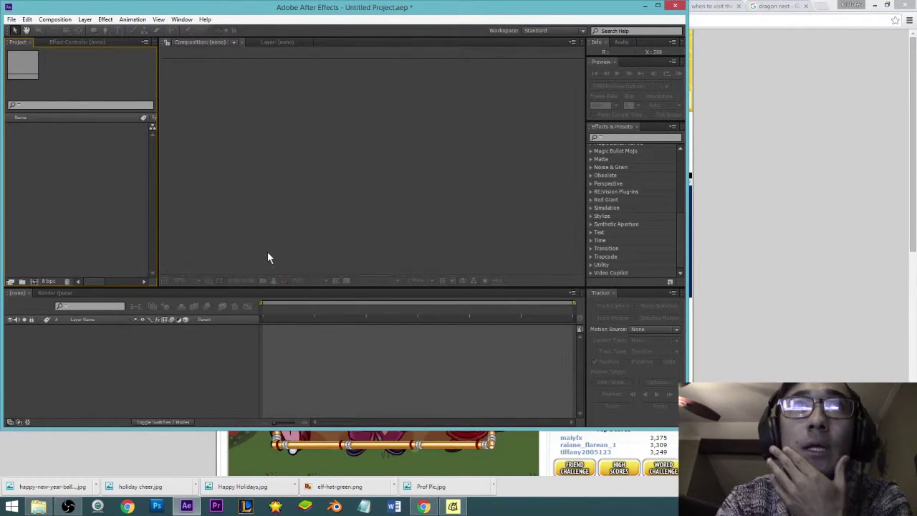
Apply the Standard workspace layout
left_click(181, 20)
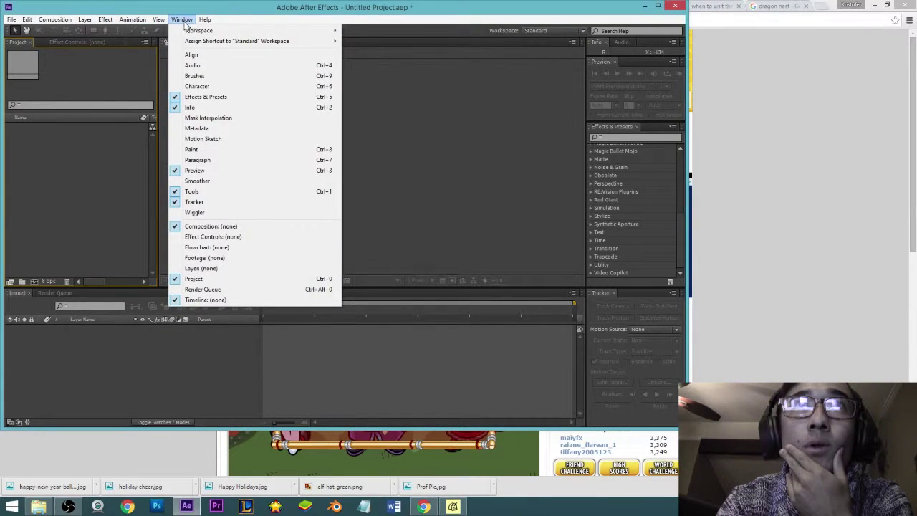
mouse_move(204, 32)
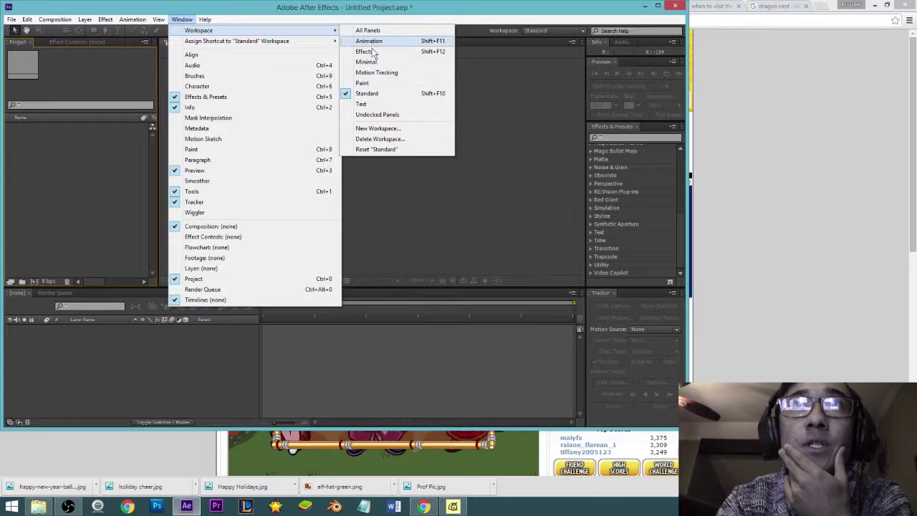
left_click(367, 94)
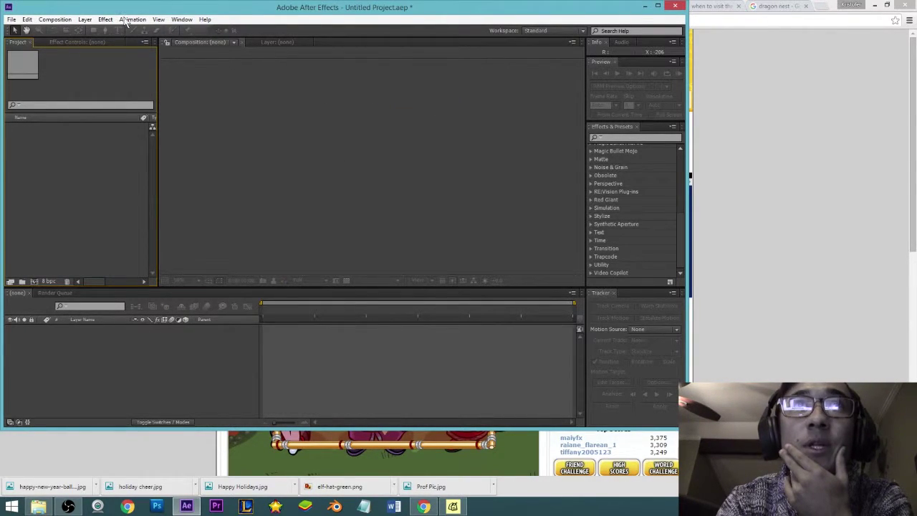
Try the Paint workspace layout and return to the Standard workspace
left_click(180, 22)
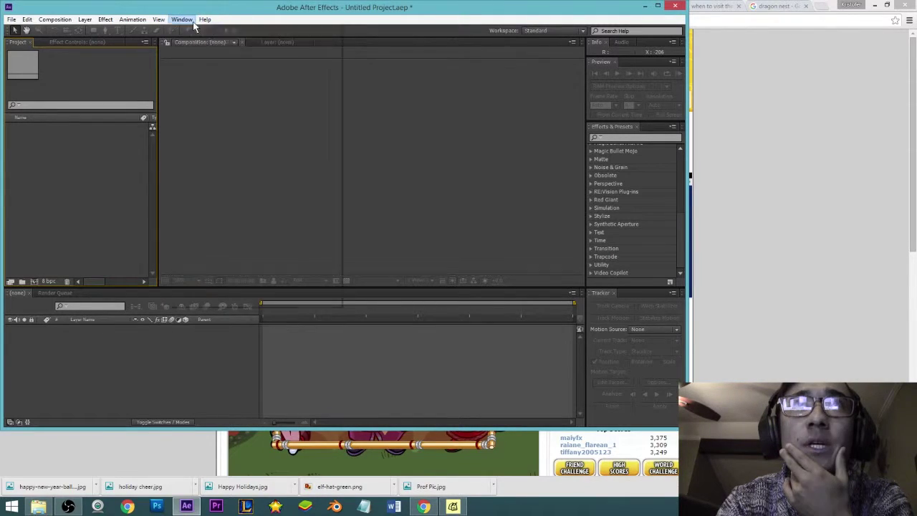
mouse_move(208, 33)
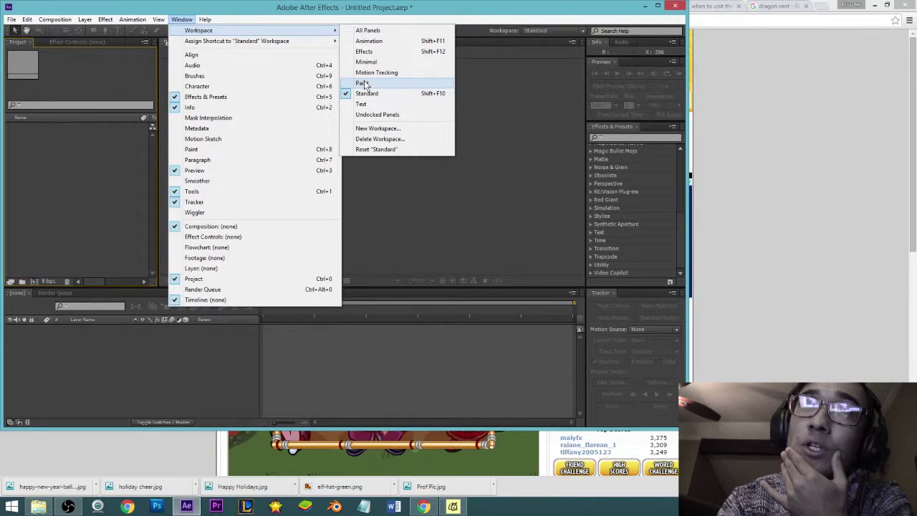
left_click(362, 84)
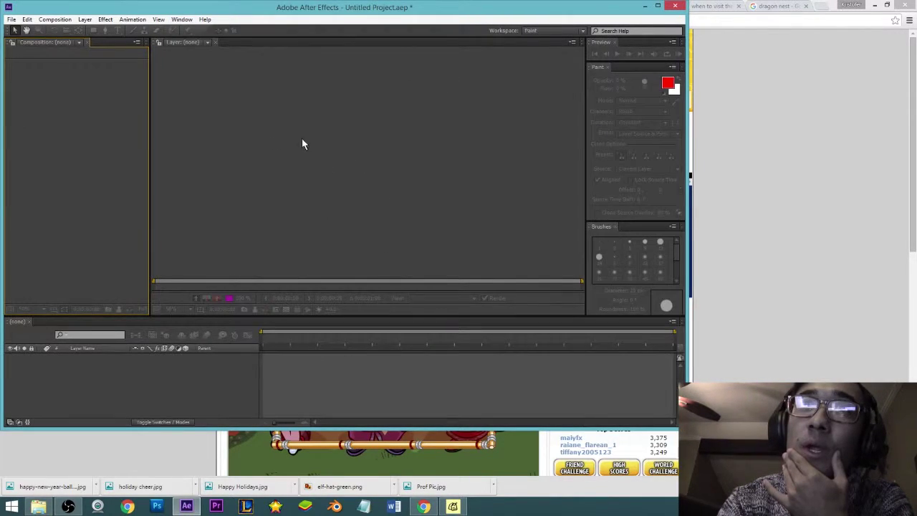
left_click(179, 19)
mouse_move(277, 35)
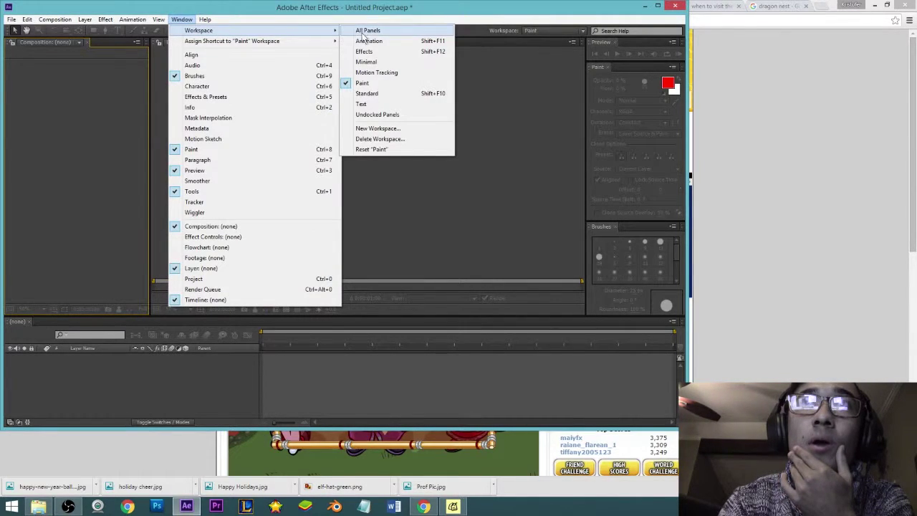
left_click(380, 93)
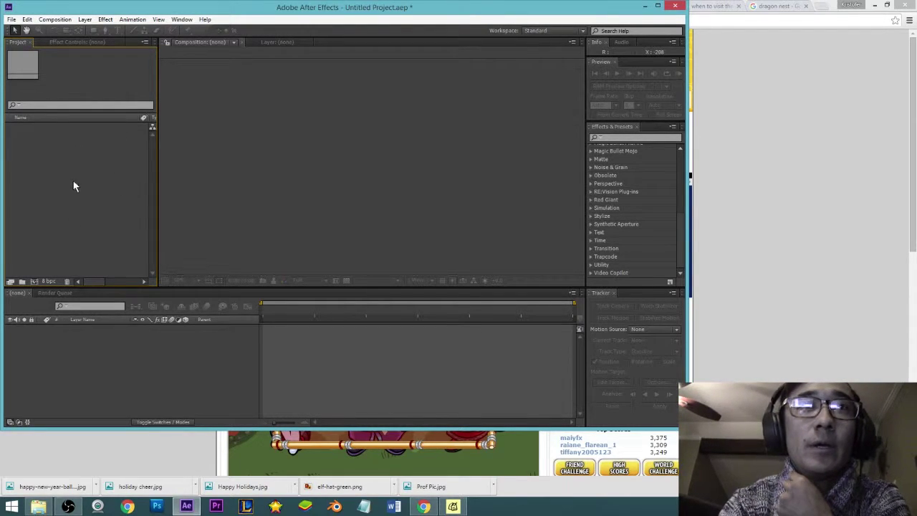
Import the #31 moving clouds.wmv clip from the desktop's Visual Effects folder into the project
left_click(38, 507)
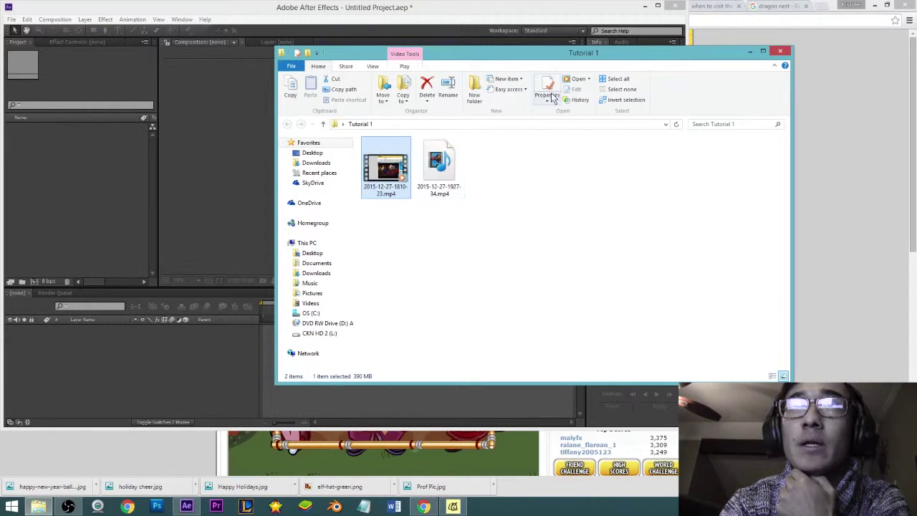
left_click(750, 51)
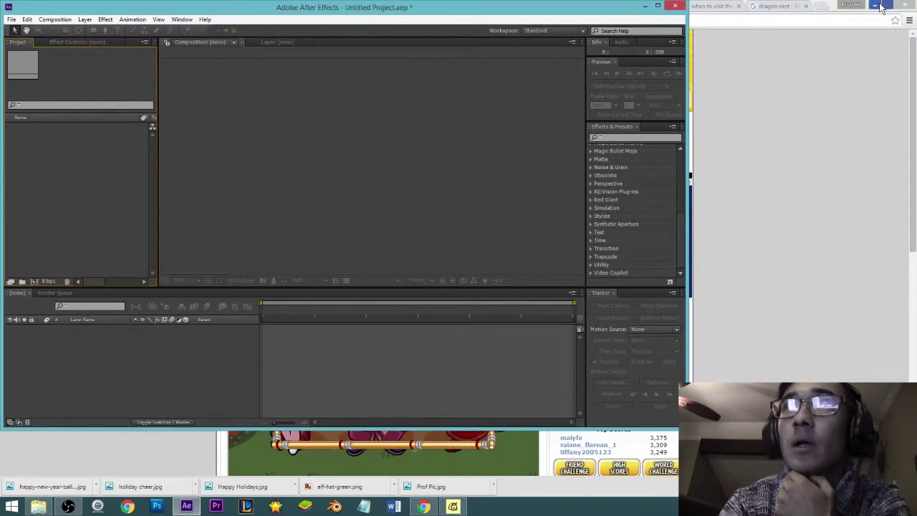
key("super+d")
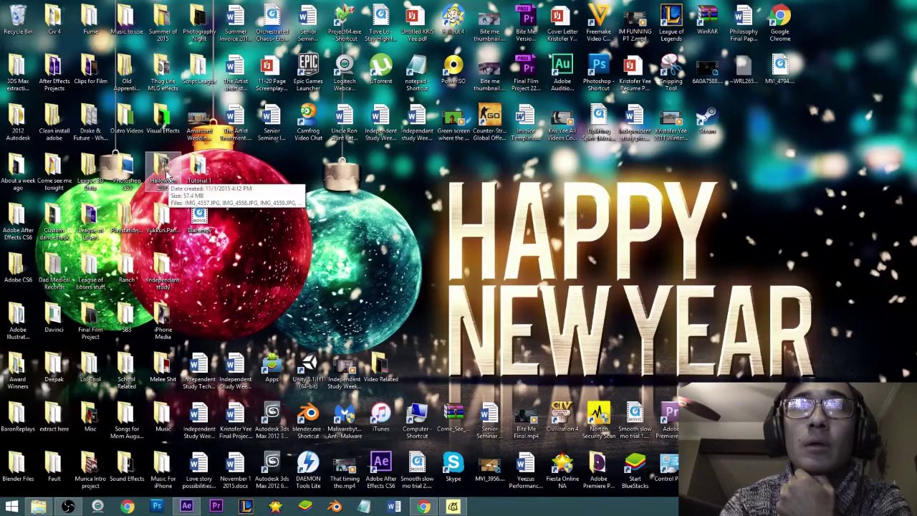
double_click(163, 120)
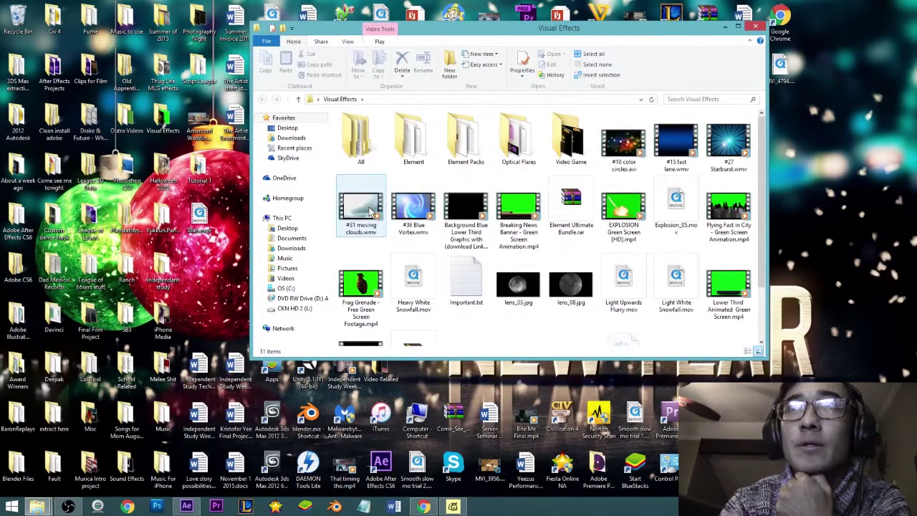
left_click_drag(367, 214, 81, 217)
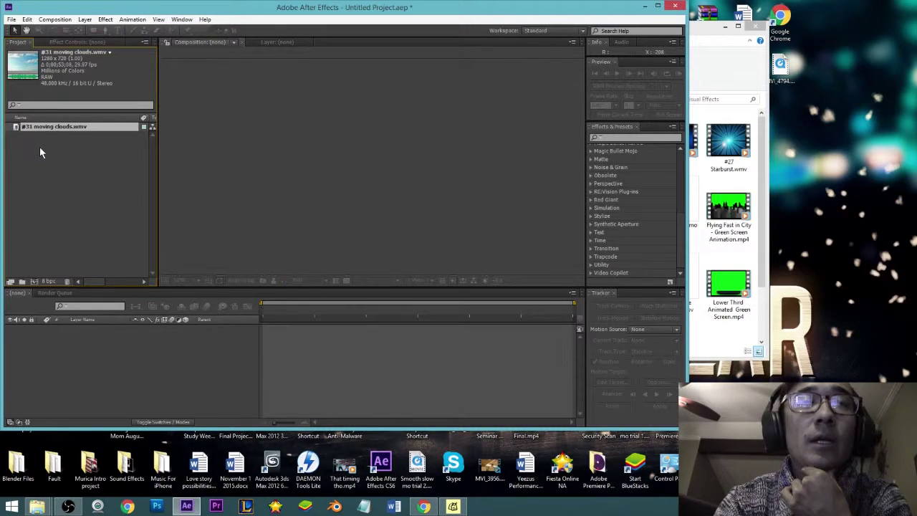
Look over the Effect Controls, Composition and Layer views in turn
left_click(66, 44)
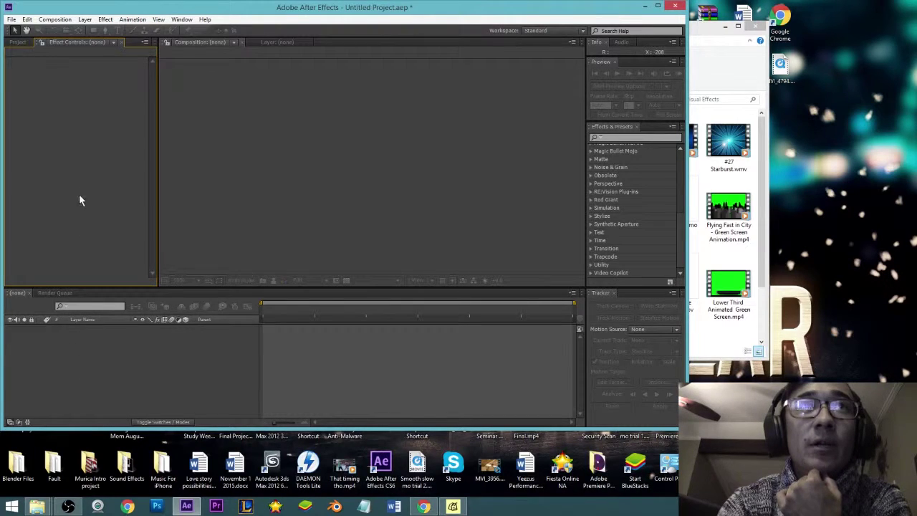
left_click(219, 54)
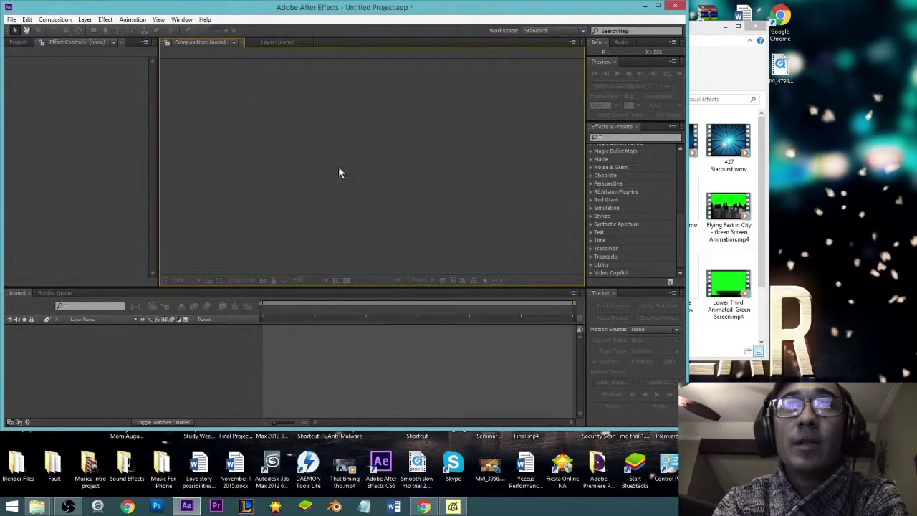
left_click(275, 42)
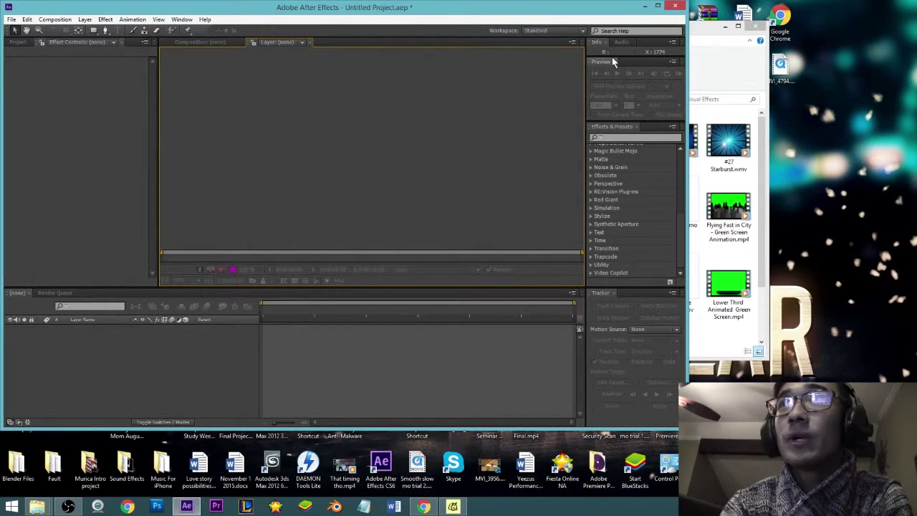
Enlarge the Info and Preview areas, checking the Composition view and the Audio levels in between
left_click_drag(613, 55, 613, 146)
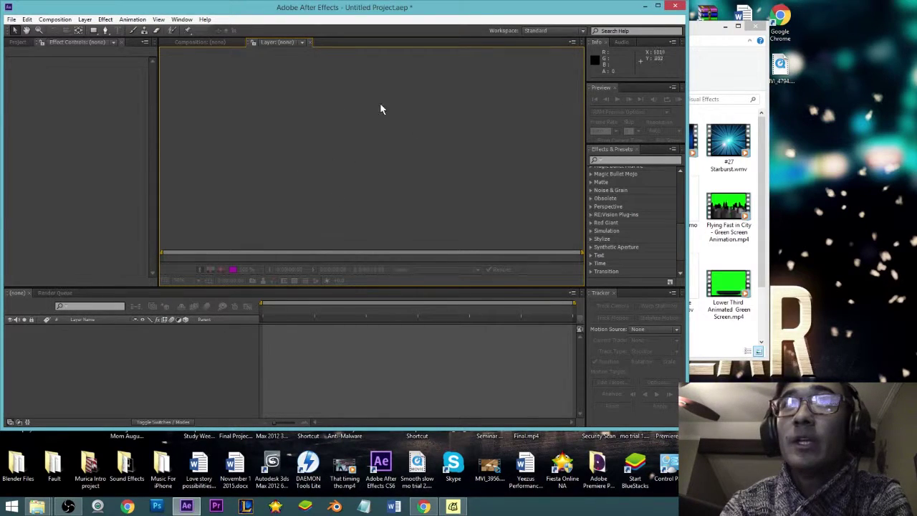
left_click(208, 41)
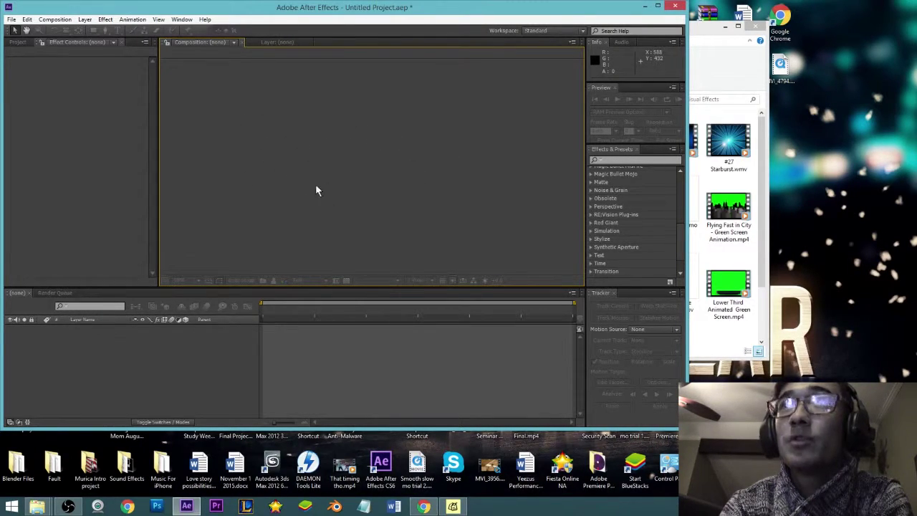
left_click(620, 43)
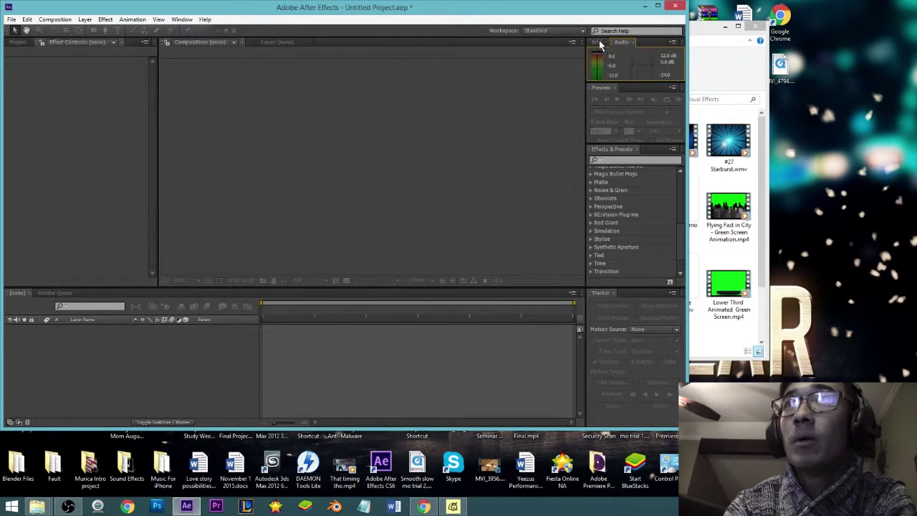
left_click(598, 42)
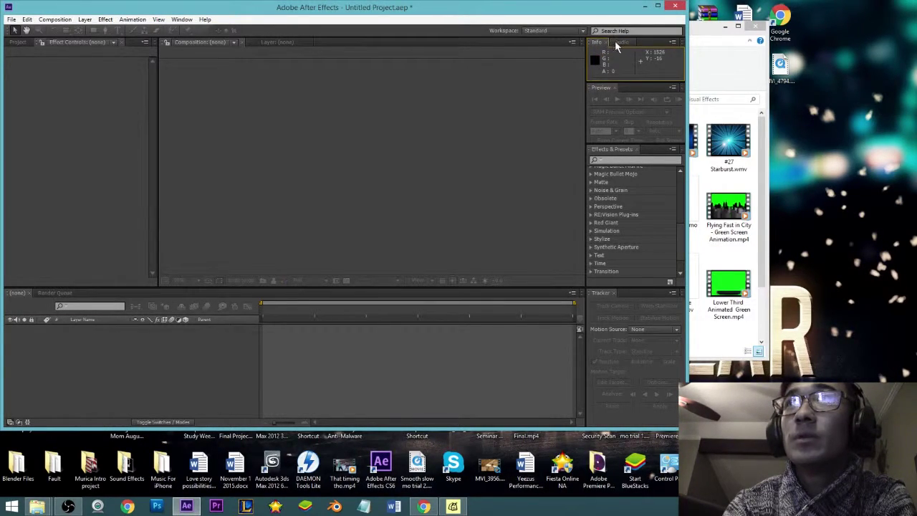
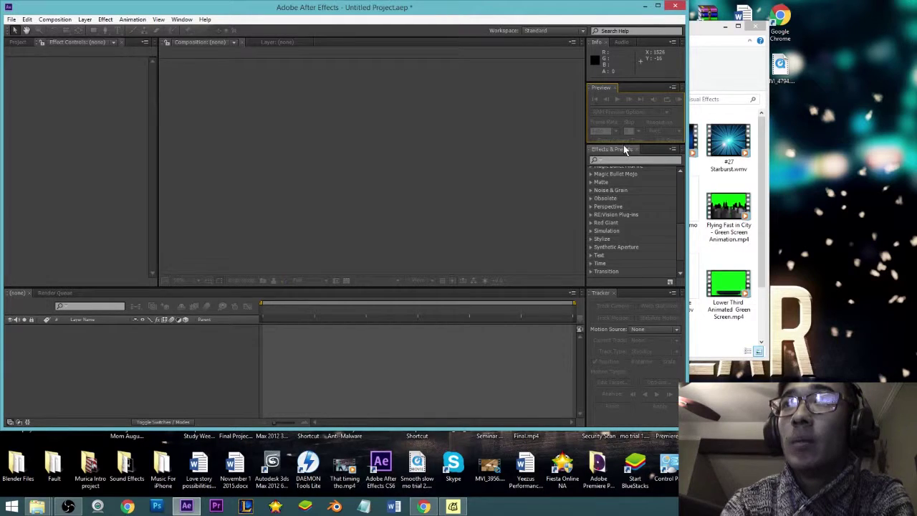
left_click_drag(623, 149, 624, 155)
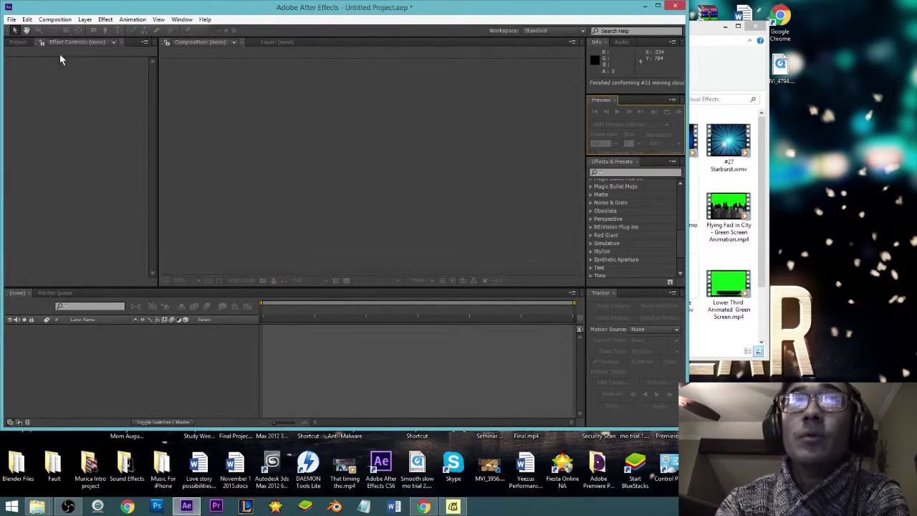
Create a composition from the #31 moving clouds.wmv footage
left_click(17, 42)
left_click_drag(13, 131, 269, 140)
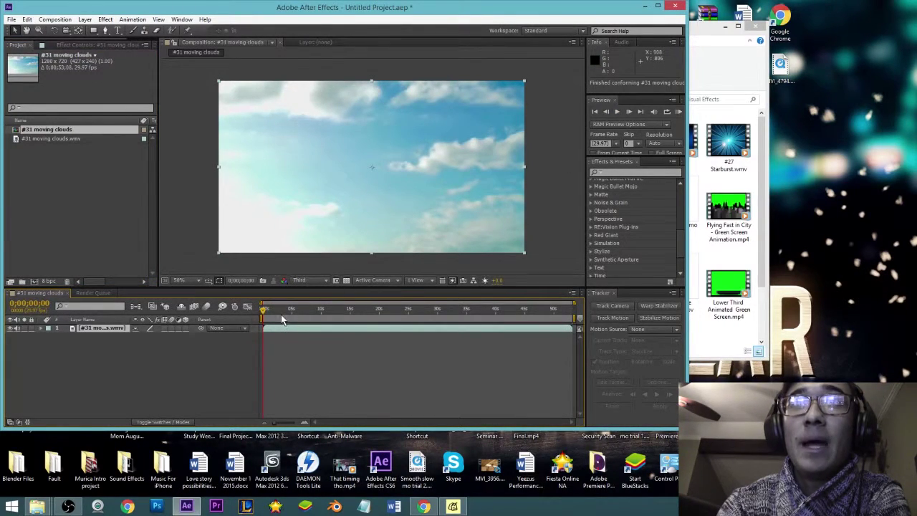
Play and pause the clouds composition, and scrub the current time back close to the start
left_click(616, 112)
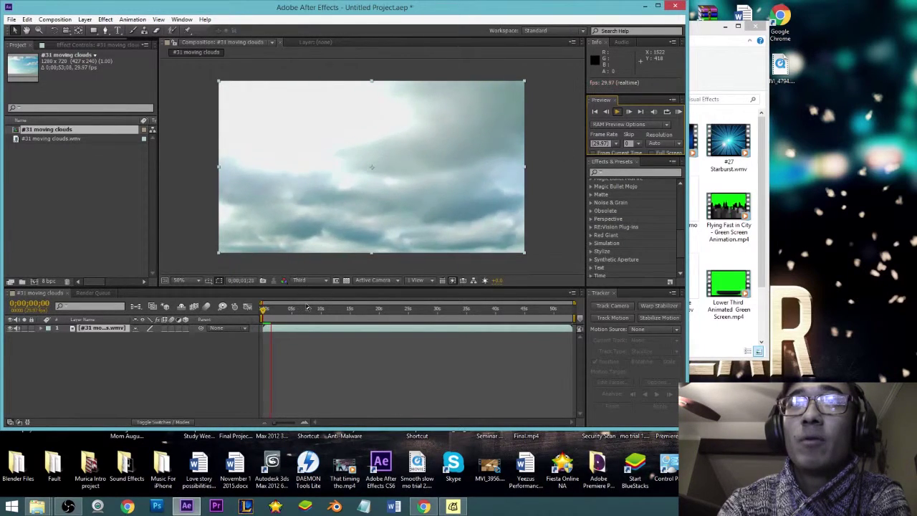
key("space")
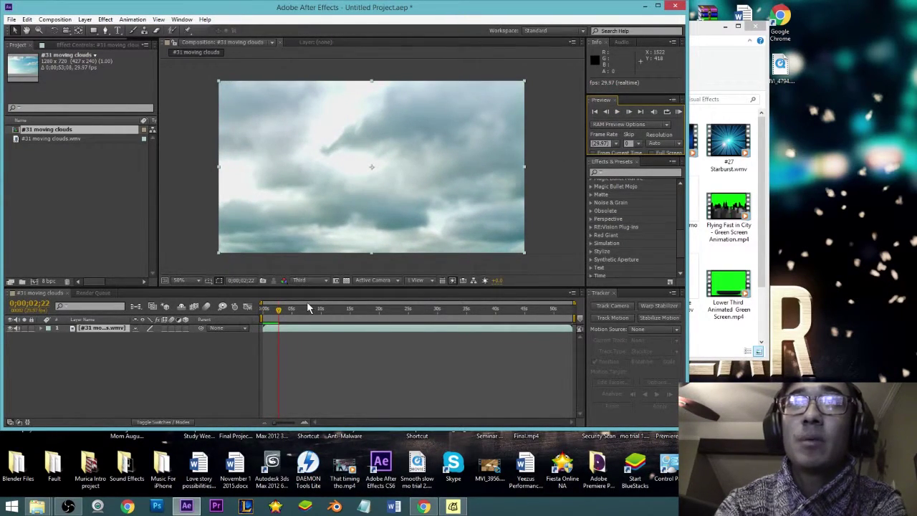
key("space")
key("space")
left_click_drag(284, 311, 264, 310)
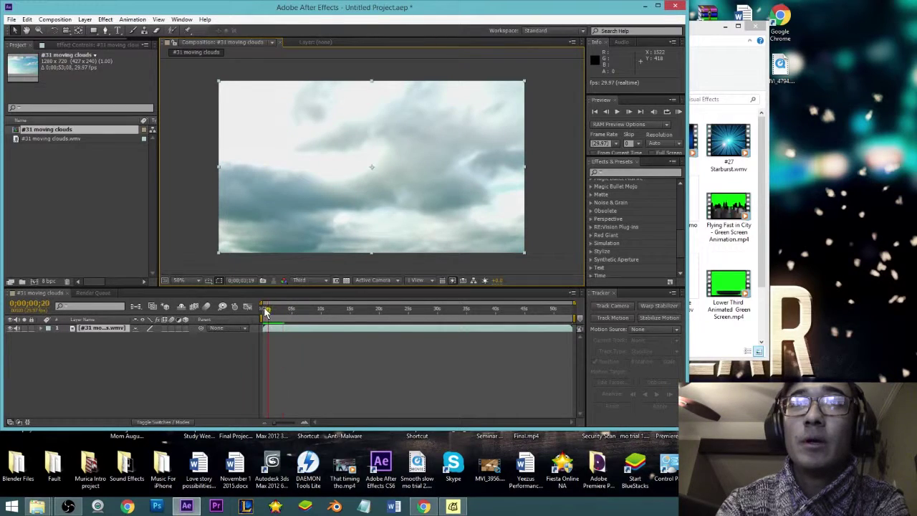
Advance the clouds composition frame by frame, jump to its last frame, and return to 0;00;00;00
left_click(629, 110)
left_click(629, 111)
left_click(629, 110)
left_click(629, 110)
left_click(629, 110)
left_click(629, 110)
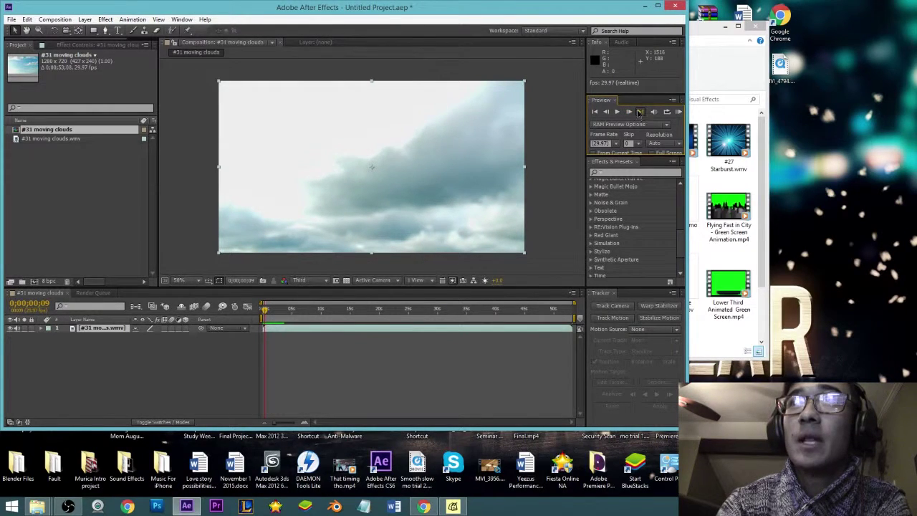
left_click(640, 111)
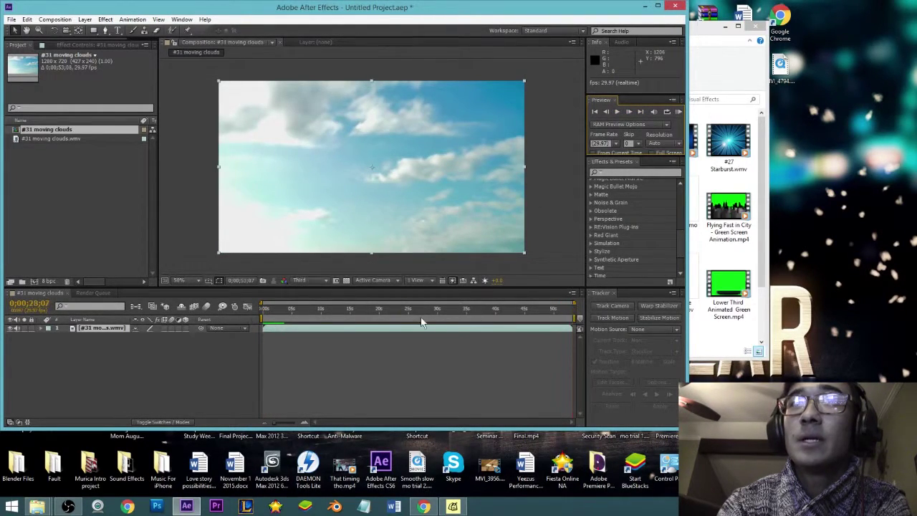
left_click(263, 309)
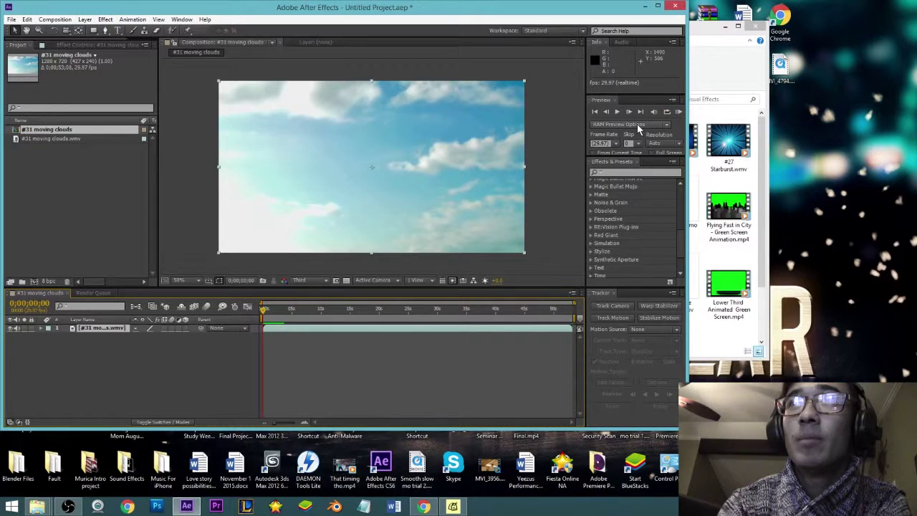
Keep RAM Preview Options as the preview mode and enlarge the Preview area to show all its settings
left_click(637, 124)
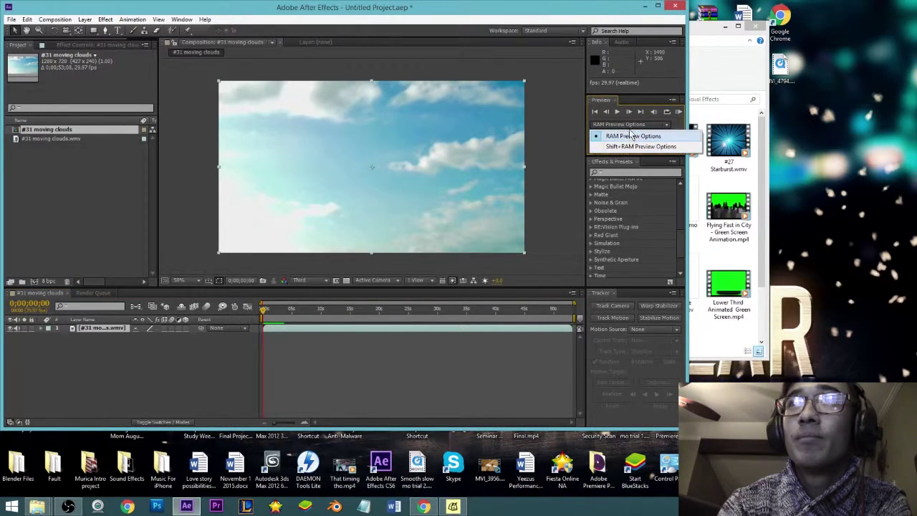
left_click(631, 135)
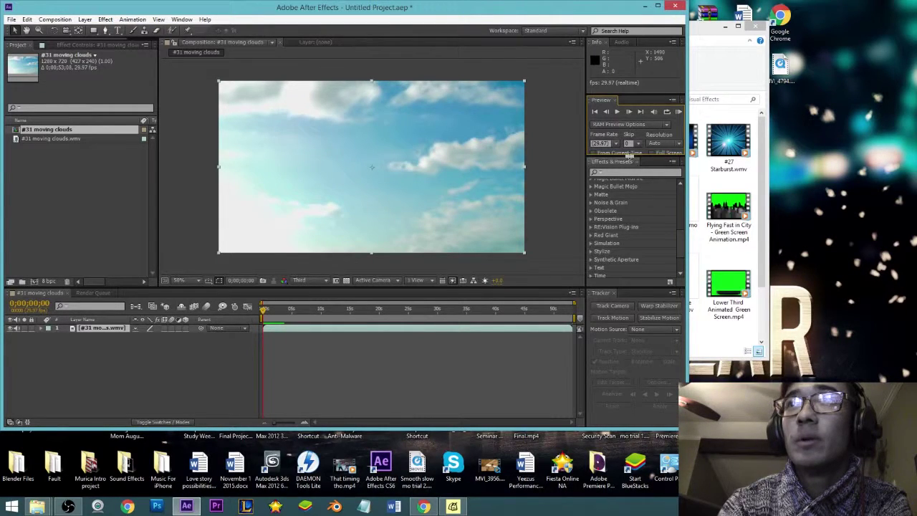
left_click_drag(627, 156, 628, 161)
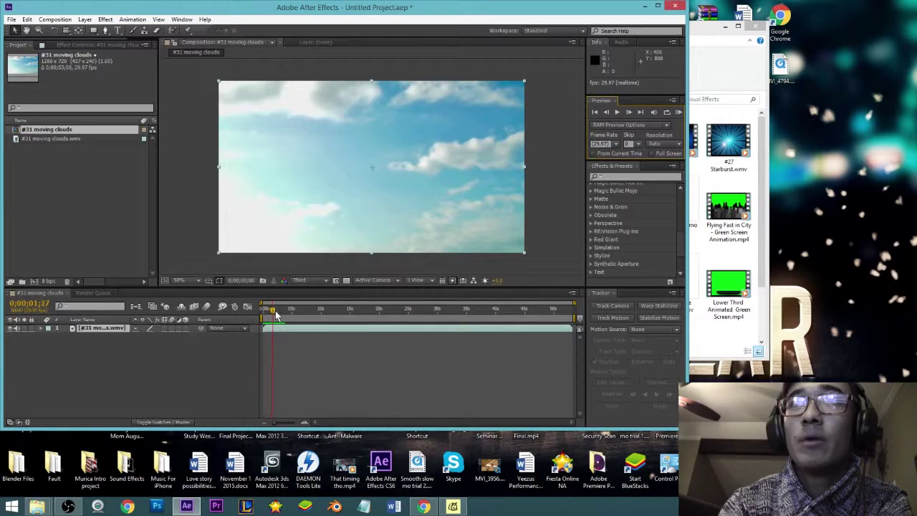
Look through the effect categories from the start of the list, expanding and collapsing 3D Channel
left_click(605, 167)
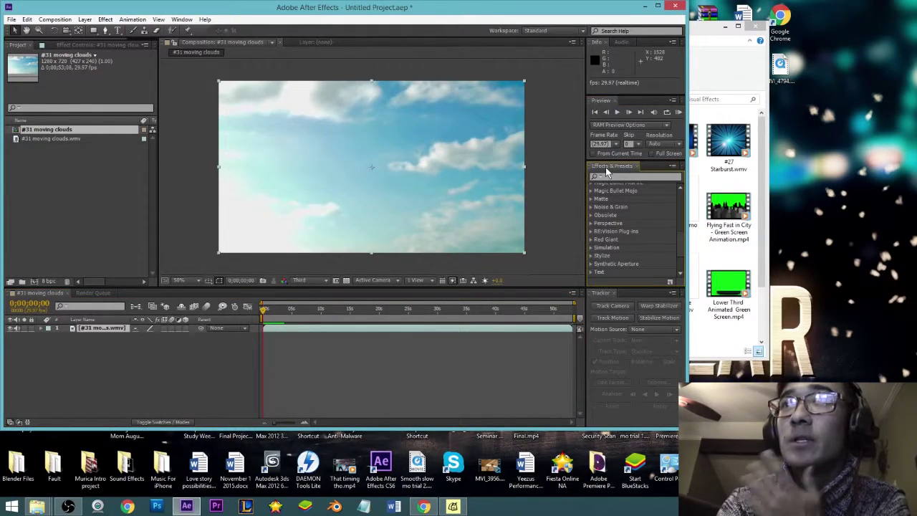
left_click_drag(680, 247, 680, 190)
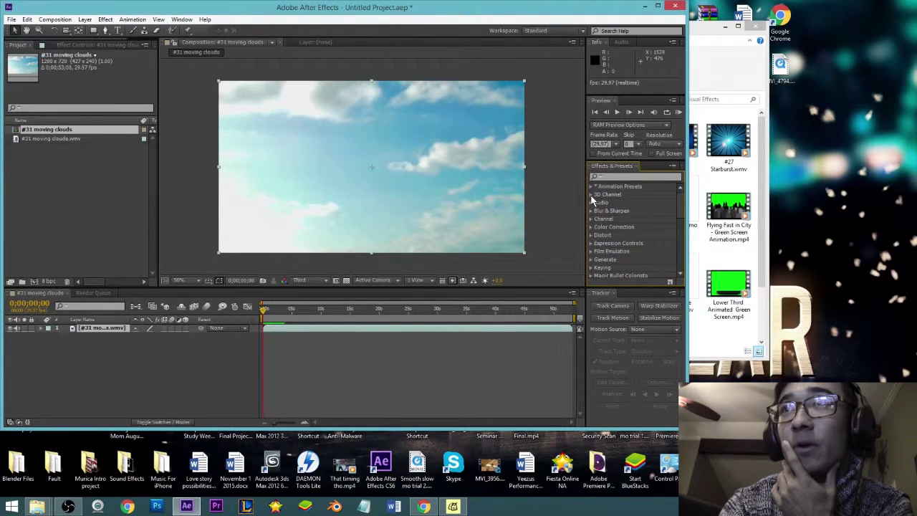
left_click(590, 194)
left_click(590, 194)
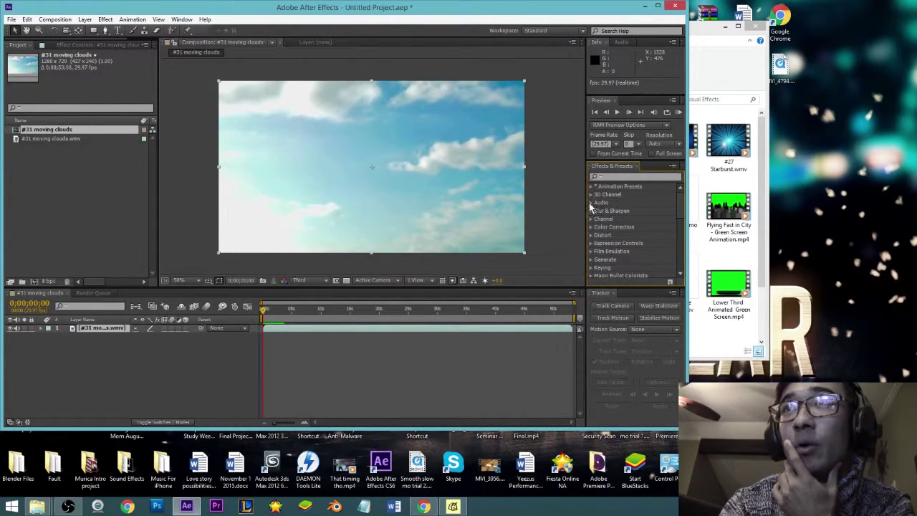
Expand and collapse the Audio and Blur & Sharpen effect categories to look at their contents
left_click(591, 203)
left_click(590, 192)
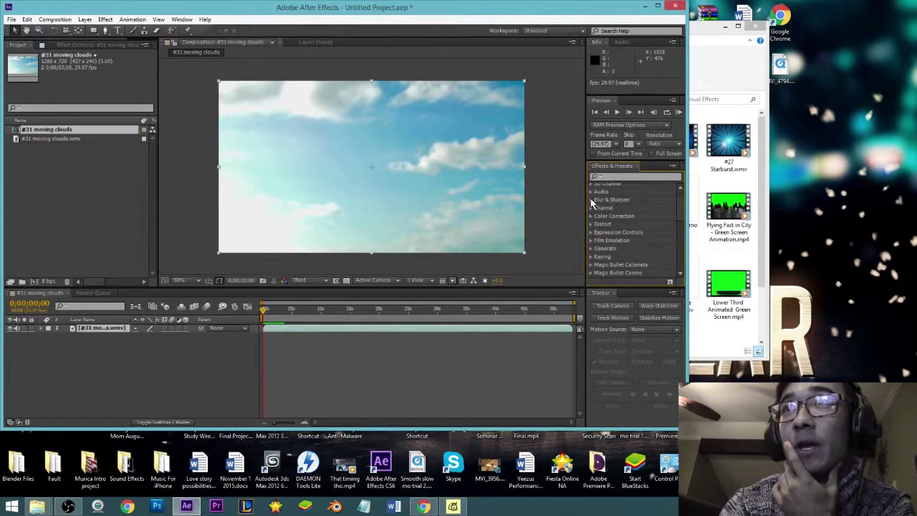
left_click(592, 203)
left_click(589, 187)
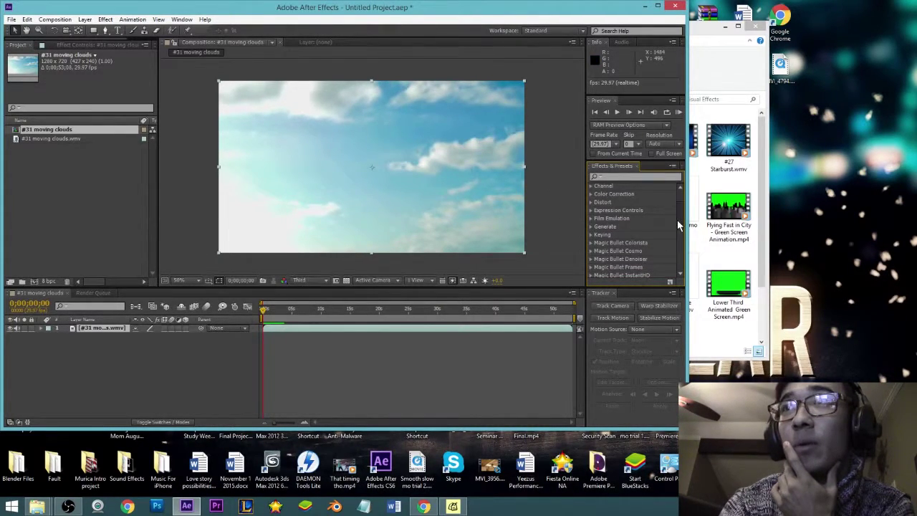
Apply Colorista II from the Magic Bullet Colorista category to the clouds clip in the composition
scroll(677, 219, "down", 1)
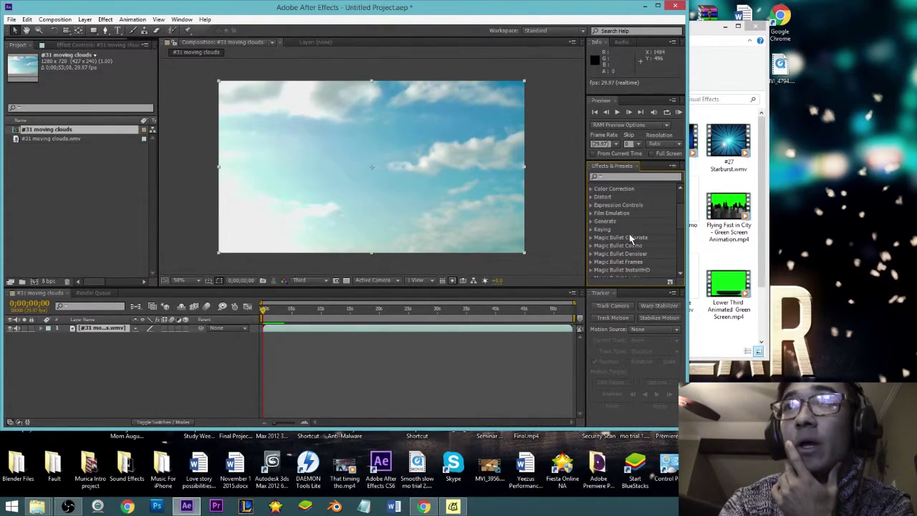
left_click(590, 237)
left_click_drag(612, 255, 379, 170)
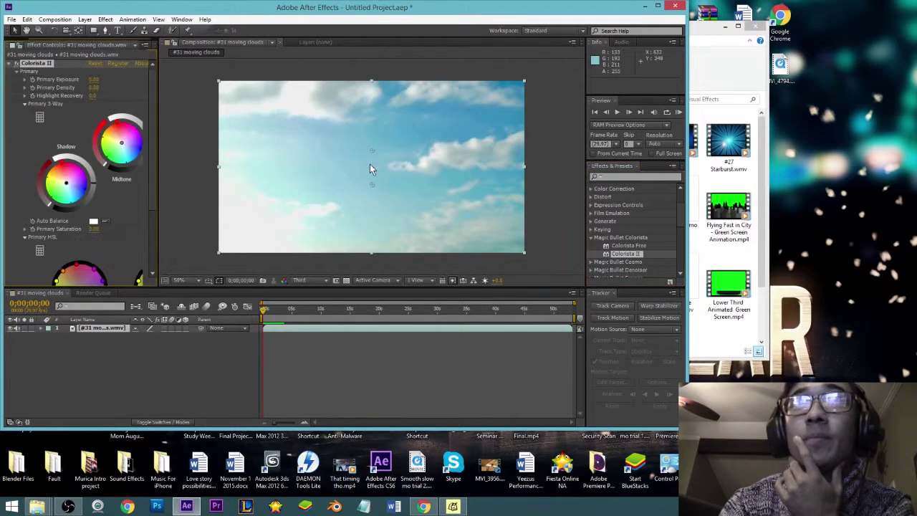
Bring the clouds clip's Effect Controls to the front and widen the panel so the Highlight wheel shows
left_click(42, 45)
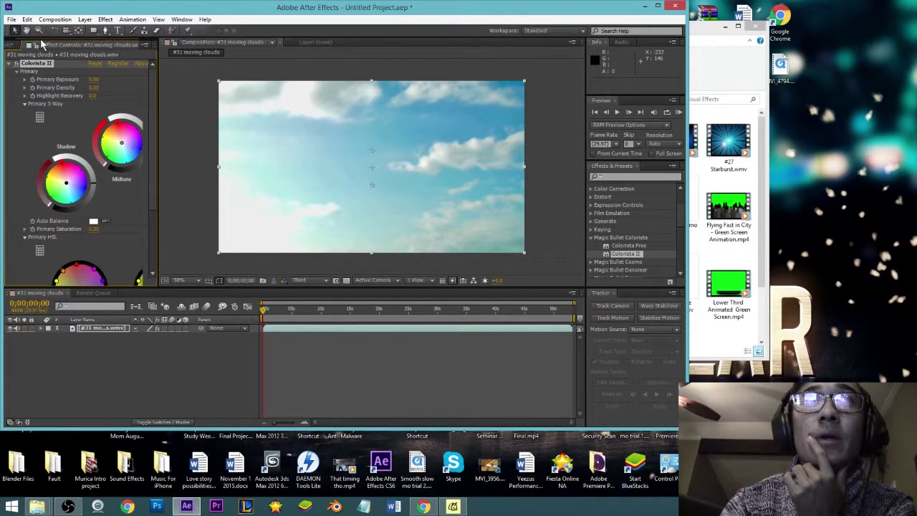
left_click(22, 44)
left_click(66, 45)
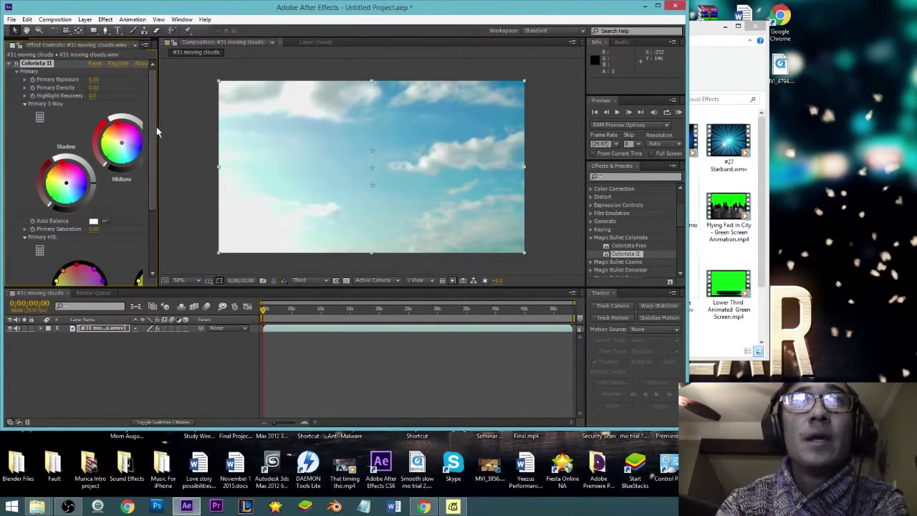
left_click_drag(157, 131, 212, 131)
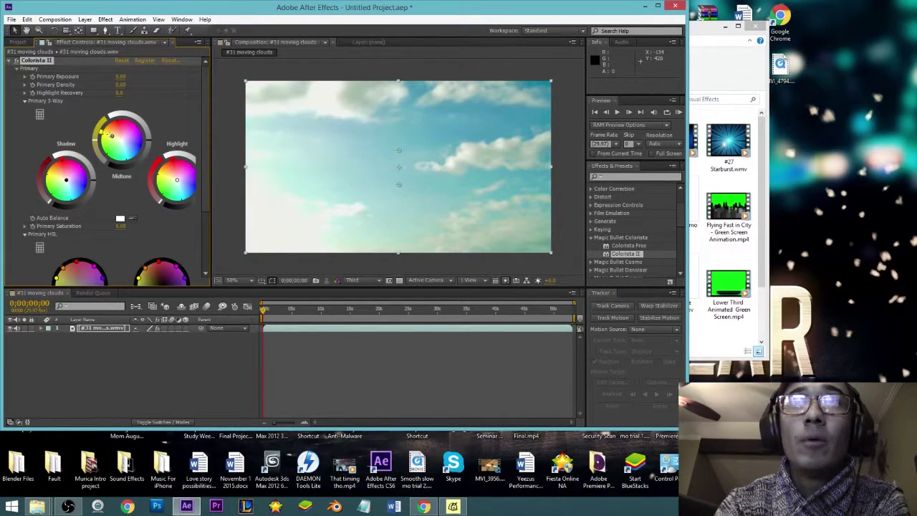
Shift Colorista II's midtones toward yellow and its shadows toward blue, and return to the Project panel
left_click_drag(106, 132, 108, 133)
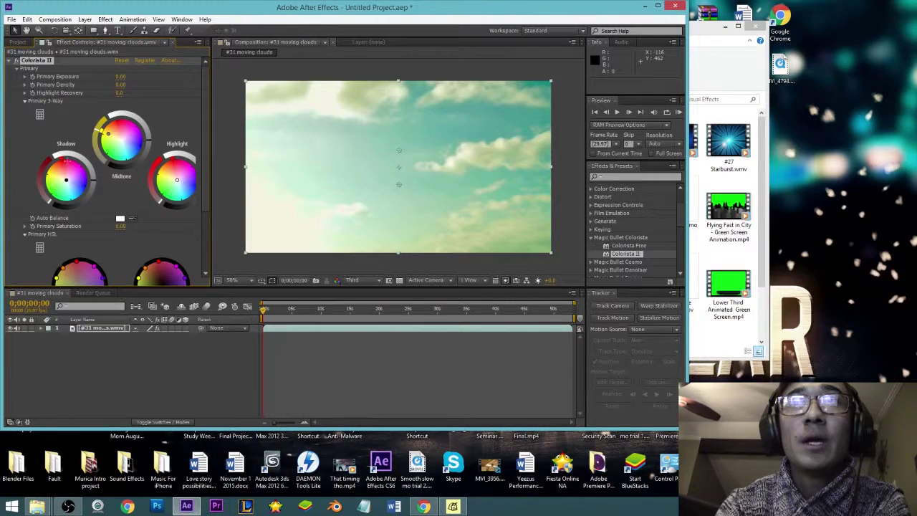
mouse_move(71, 189)
left_mouse_down()
mouse_move(91, 214)
mouse_move(80, 188)
left_mouse_up()
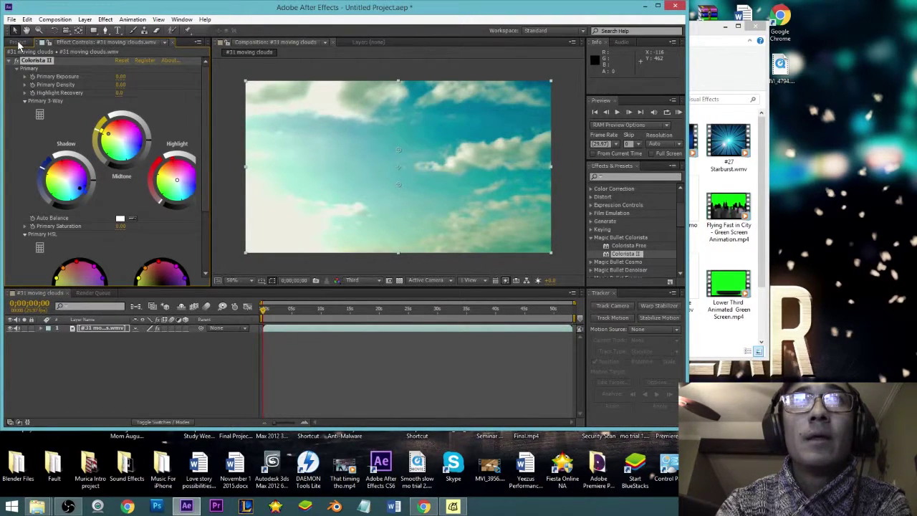
left_click(20, 43)
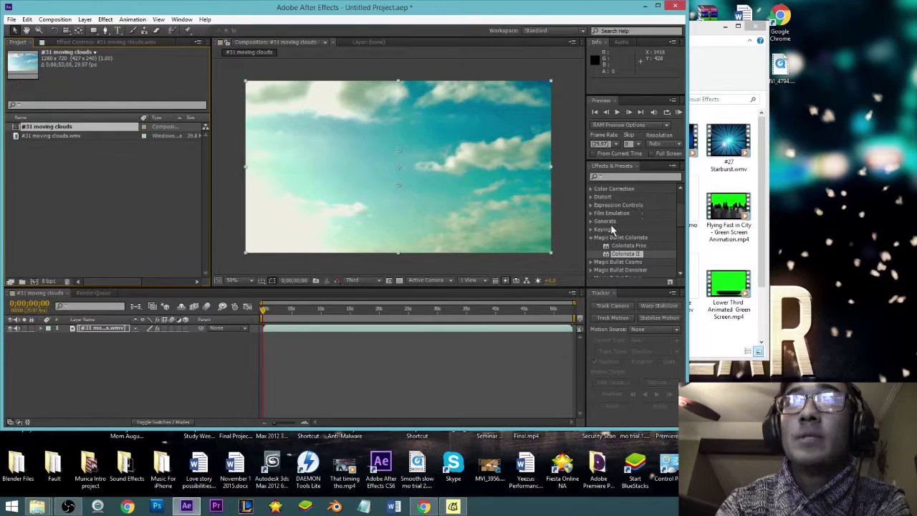
Collapse the Magic Bullet Colorista category and look through the effect list from its start
left_click(590, 236)
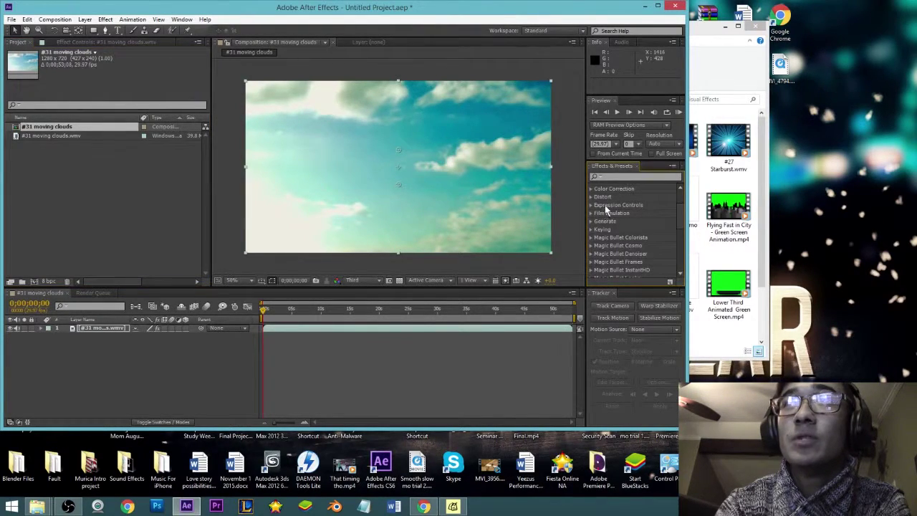
left_click(613, 178)
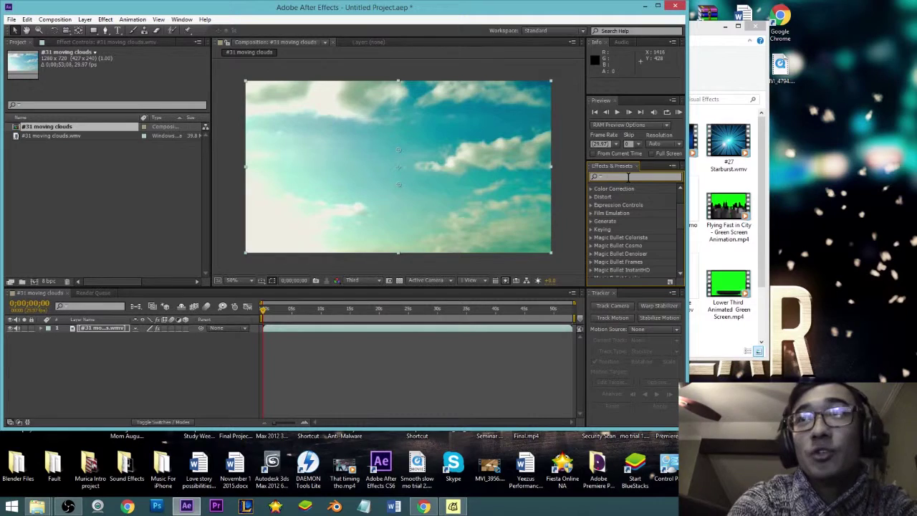
scroll(674, 215, "down", 5)
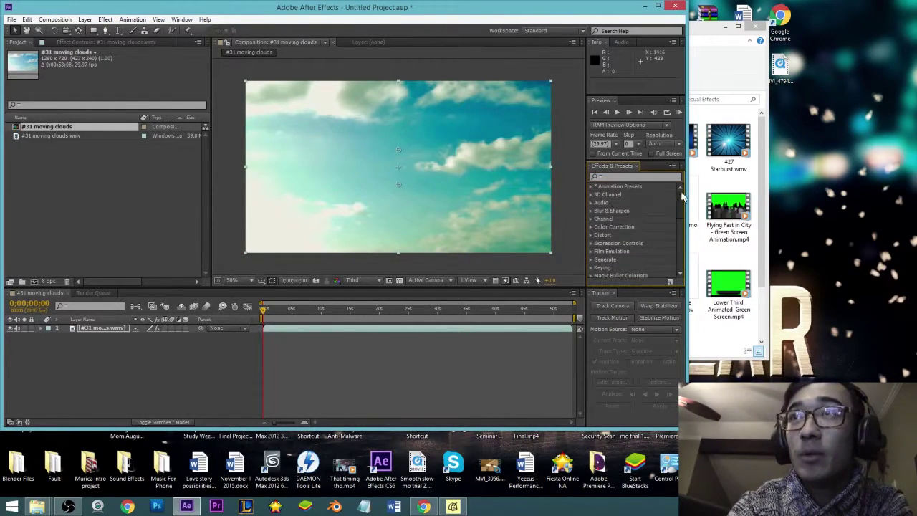
scroll(666, 230, "up", 5)
Search the effects and presets for "blur", and clear the search to restore the full category list
left_click(656, 177)
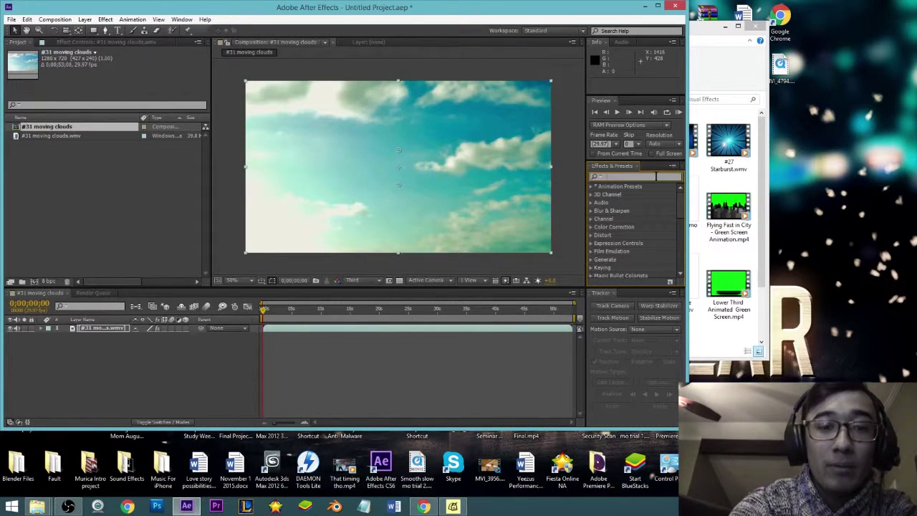
type("blur")
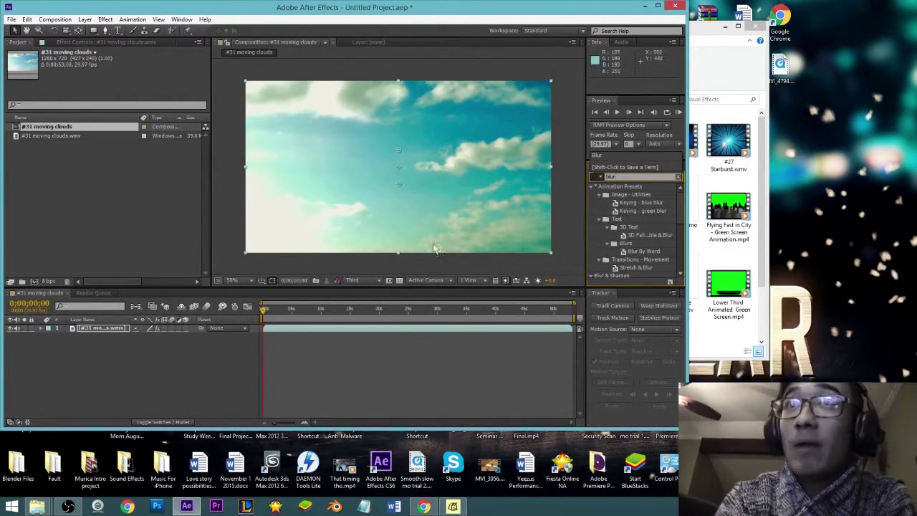
left_click(549, 241)
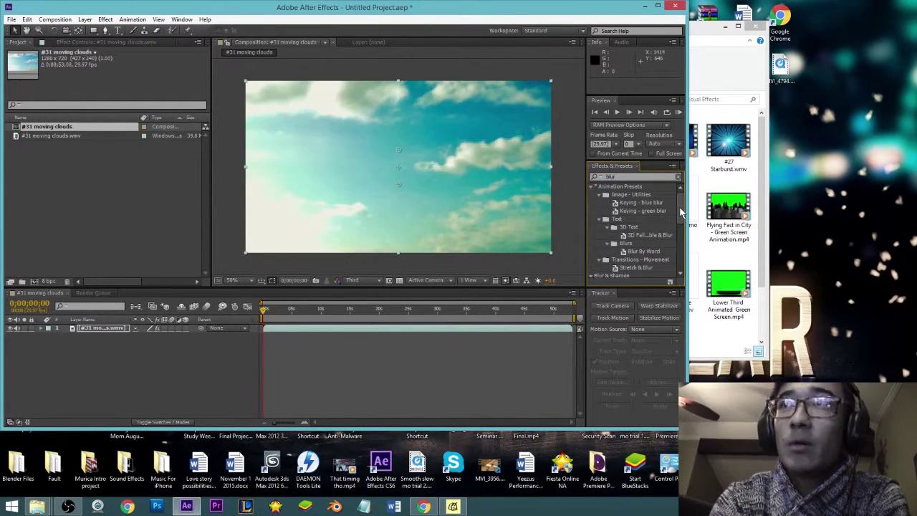
left_click(625, 176)
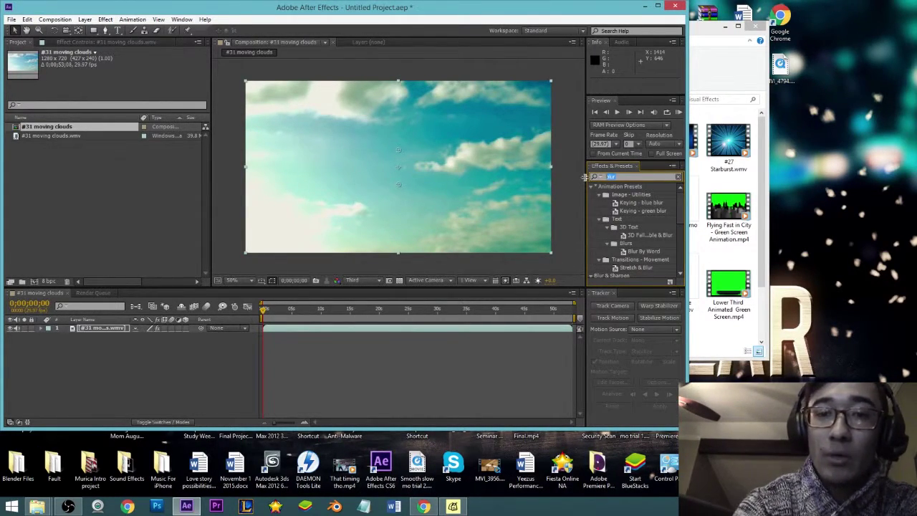
left_click(585, 177)
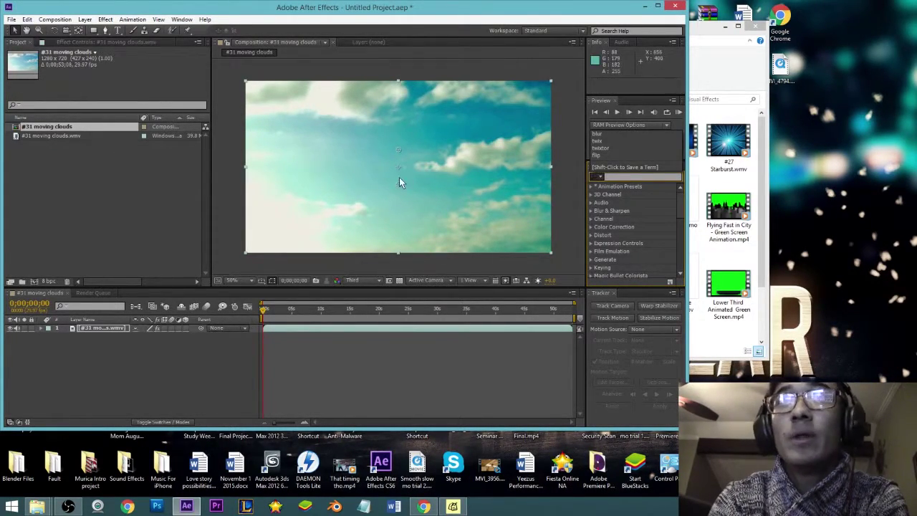
Deselect the clouds layer and check which effect commands are offered without a selected layer
left_click(106, 21)
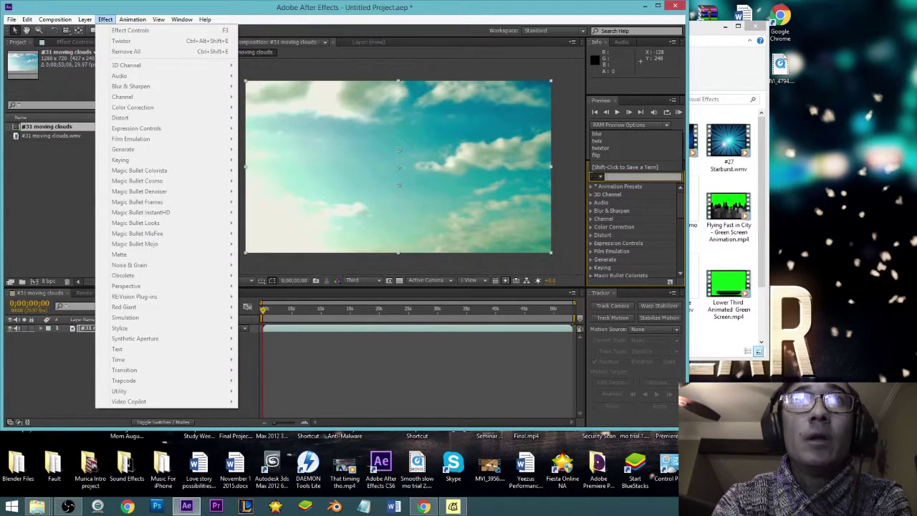
left_click(235, 93)
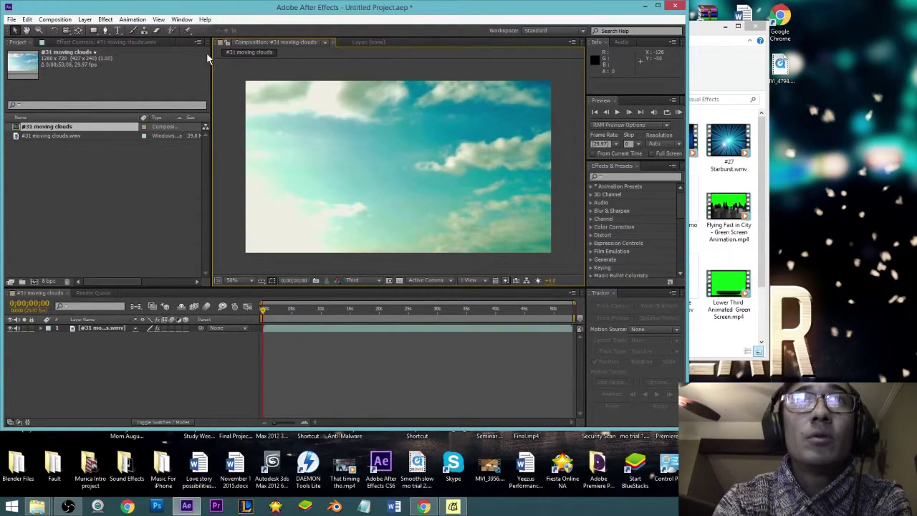
left_click(105, 19)
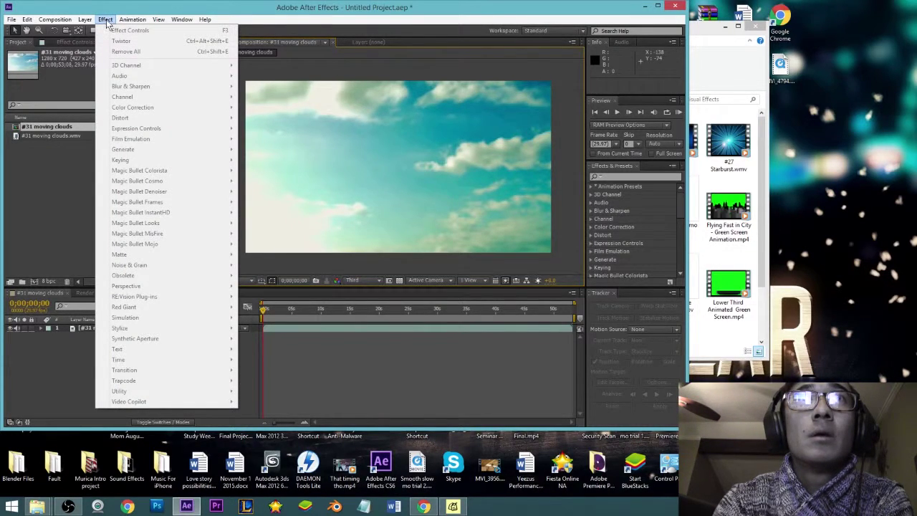
left_click(296, 116)
Select the clouds layer and look through the effect commands available for it, including the Color Correction effects
left_click(92, 329)
left_click(105, 19)
left_click(111, 170)
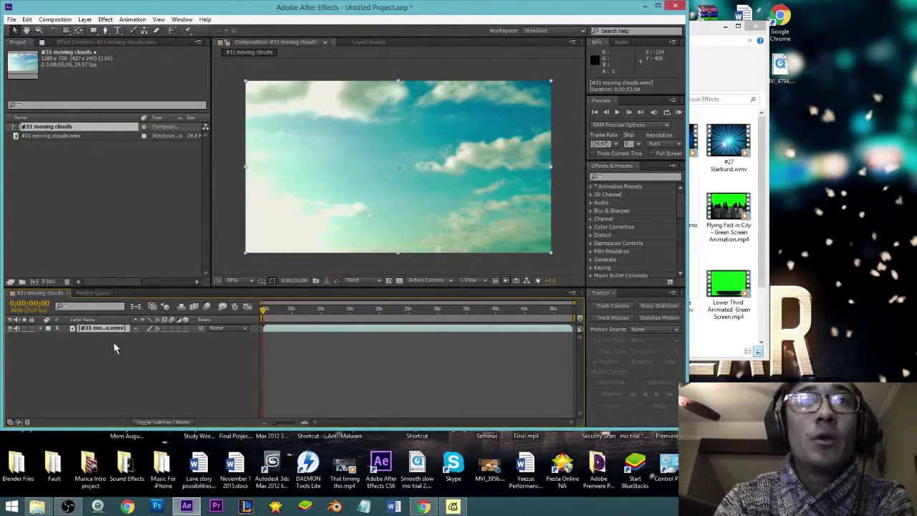
left_click(105, 19)
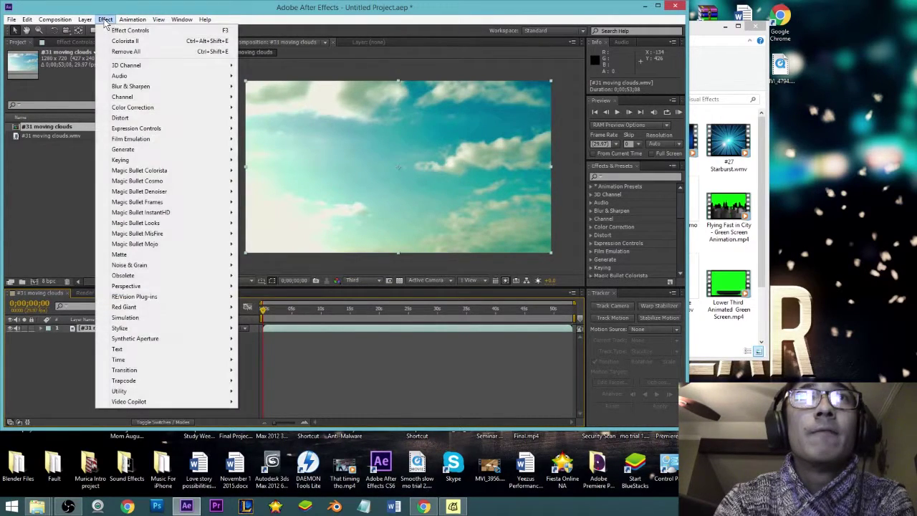
mouse_move(135, 160)
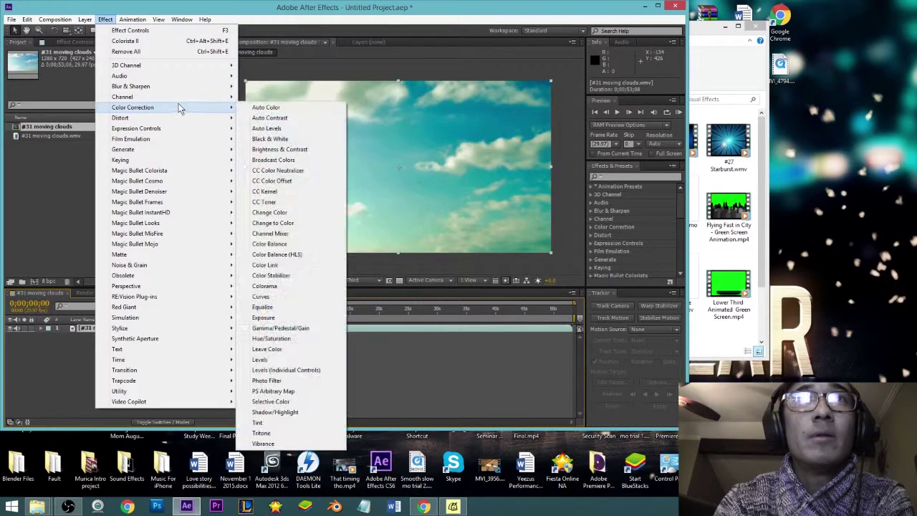
left_click(106, 20)
left_click(106, 19)
left_click(106, 19)
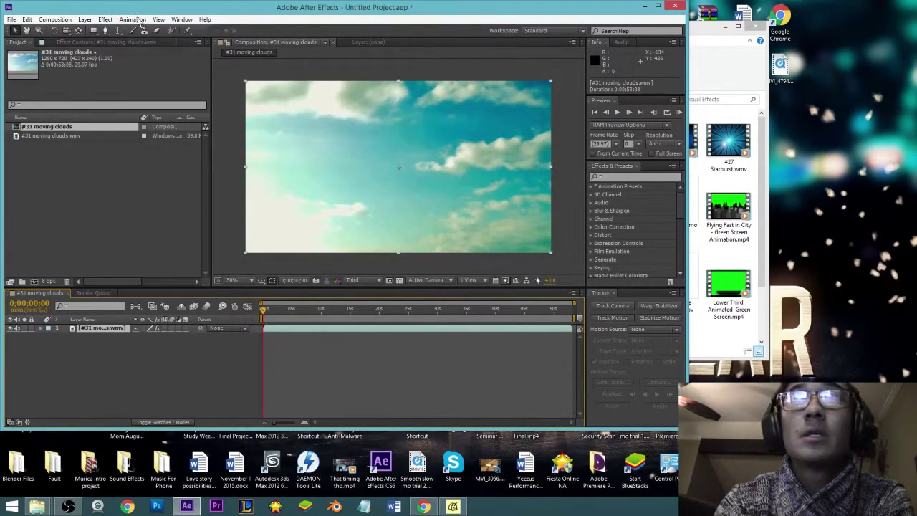
Activate the Effects & Presets and Tracker panels in turn, and preview the clouds composition from 0;00;00;00
left_click(611, 165)
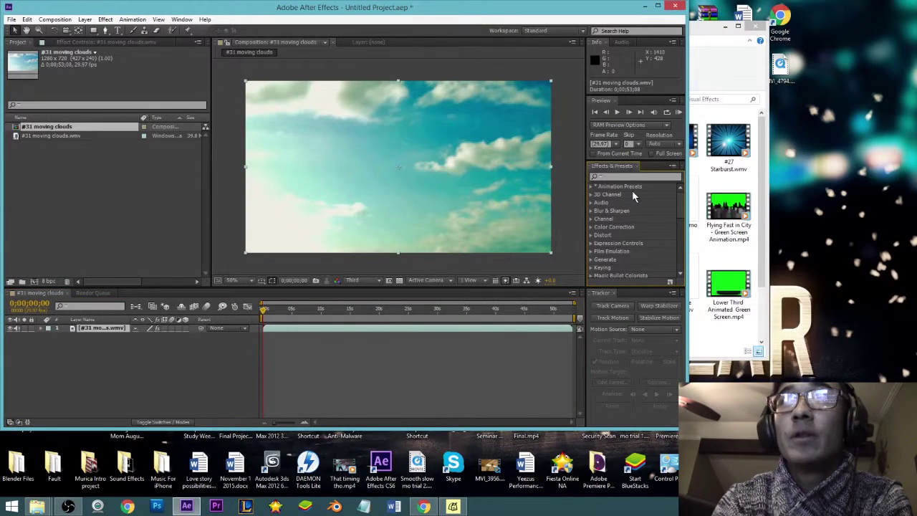
left_click(602, 295)
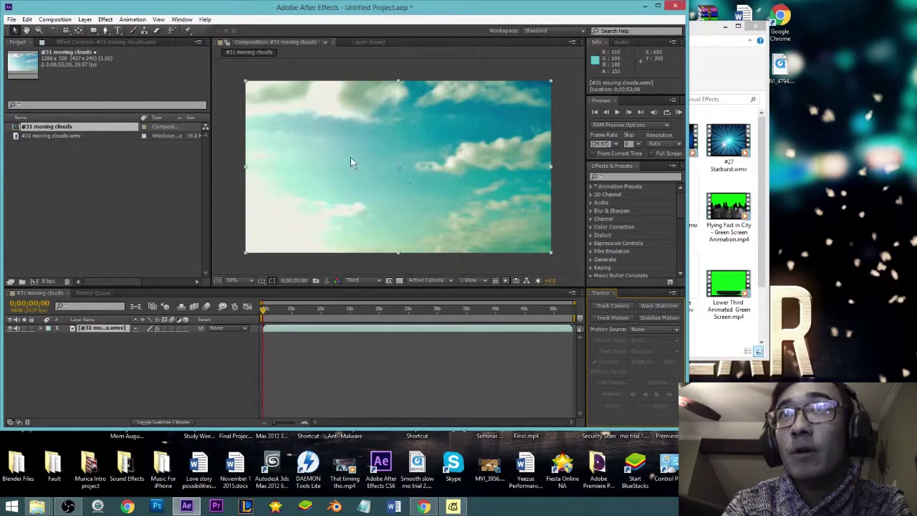
mouse_move(263, 308)
left_mouse_down()
mouse_move(303, 315)
mouse_move(262, 315)
left_mouse_up()
key("space")
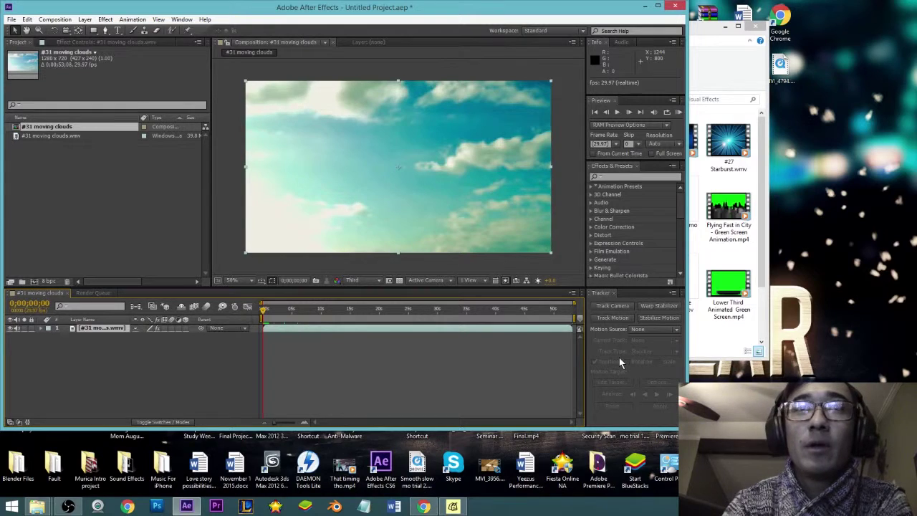
Deselect and reselect the clouds layer, and expand its properties and Effects group in the timeline
left_click(166, 372)
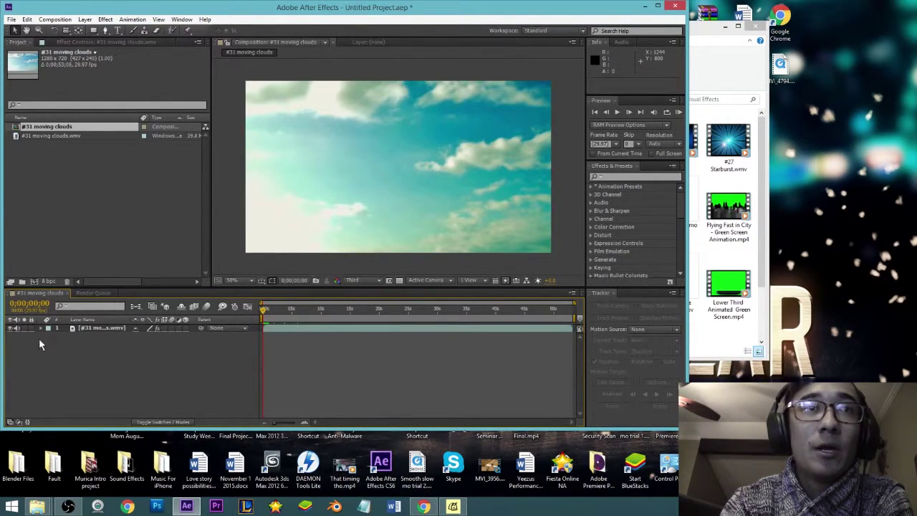
left_click(91, 329)
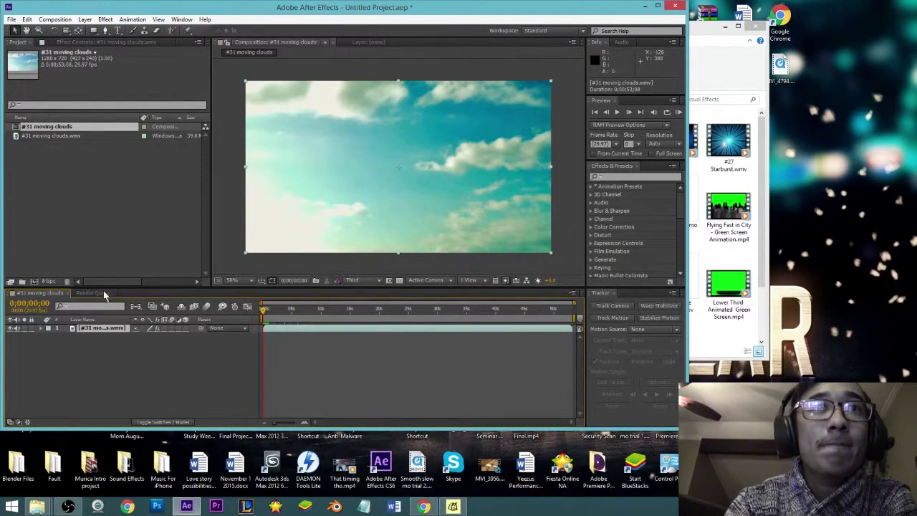
left_click(42, 328)
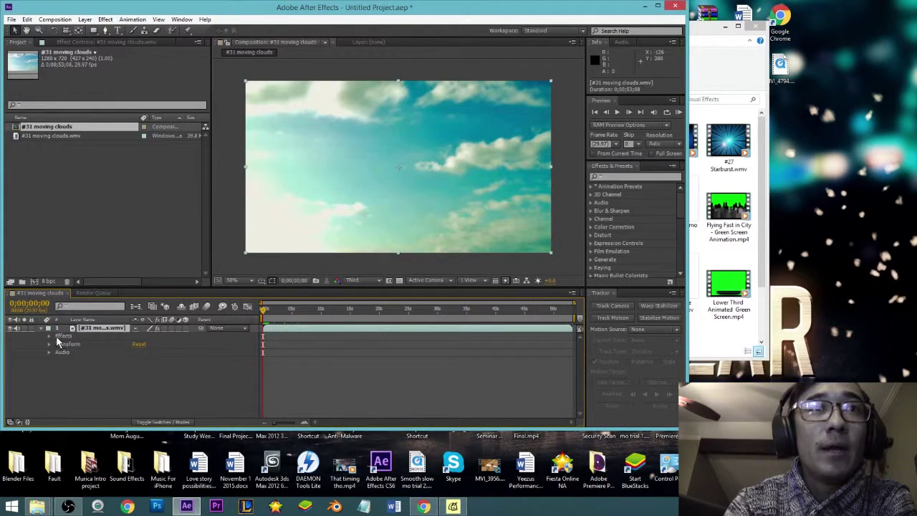
left_click(48, 336)
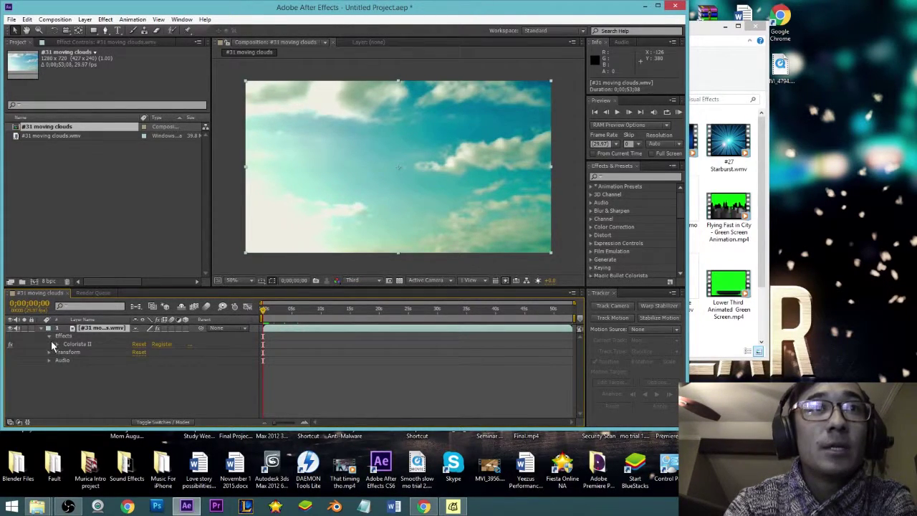
Show the clip's Effect Controls, and expand Colorista II in the timeline to look through its parameters
left_click(106, 41)
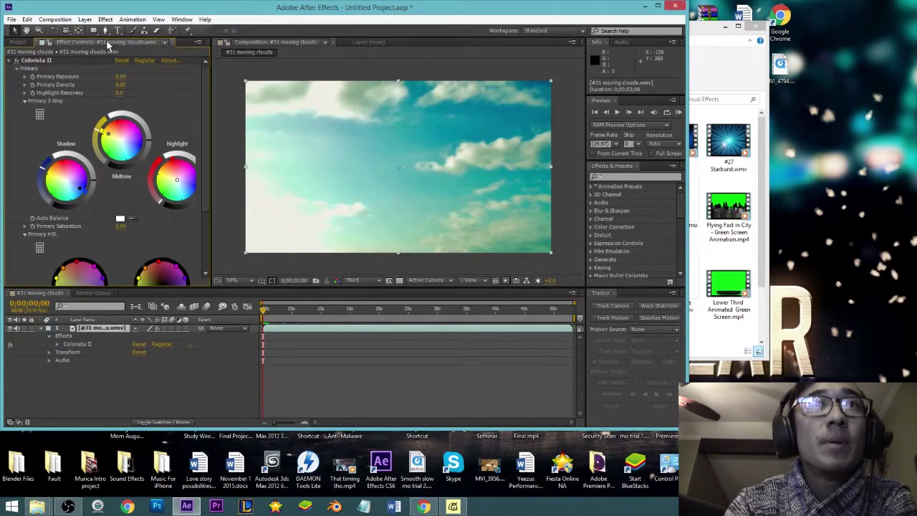
left_click(57, 343)
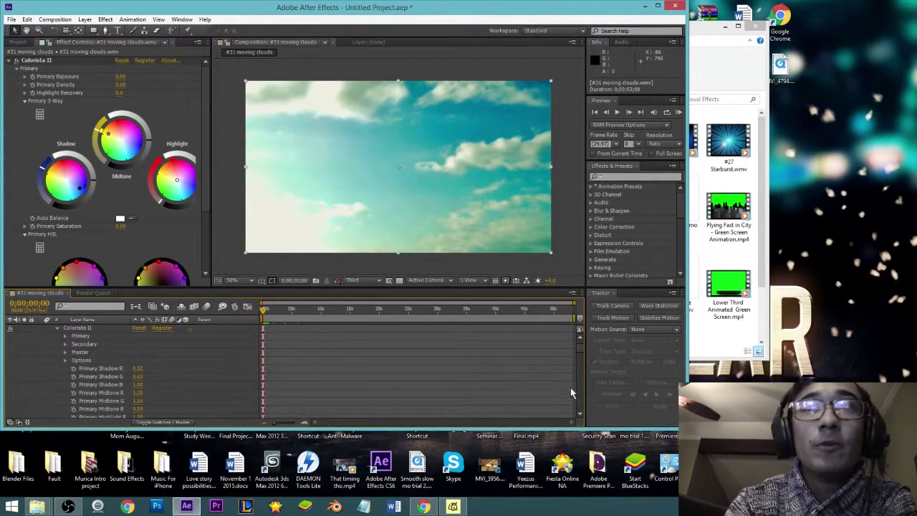
left_click_drag(582, 351, 585, 390)
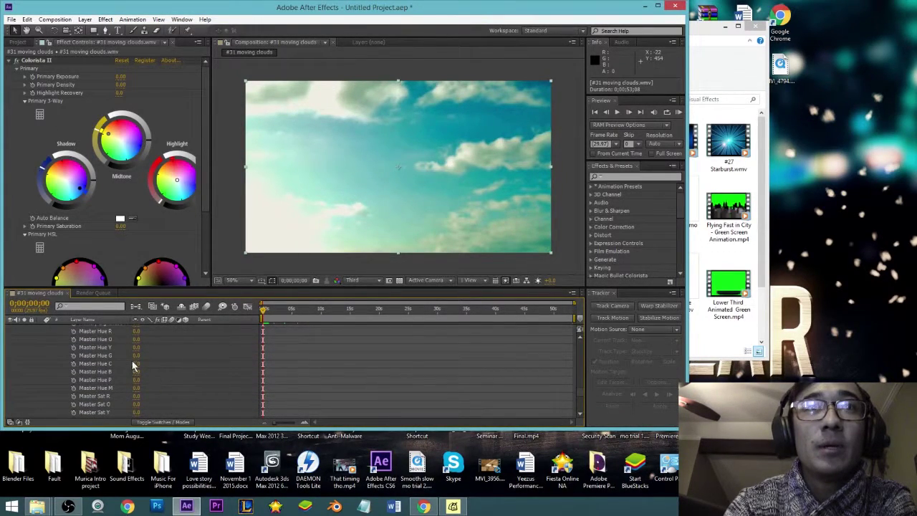
Try raising the Master Sat R value of Colorista II in the timeline, and undo the change
scroll(581, 396, "down", 2)
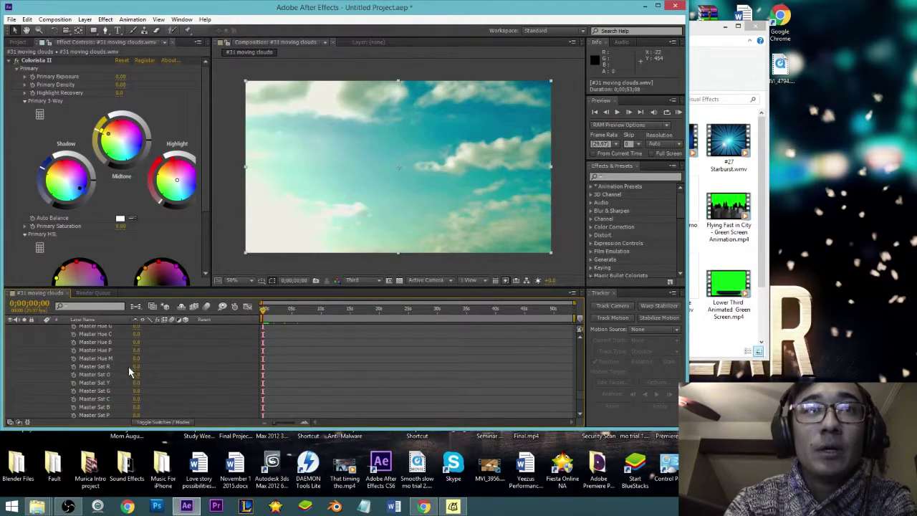
left_click_drag(136, 366, 159, 364)
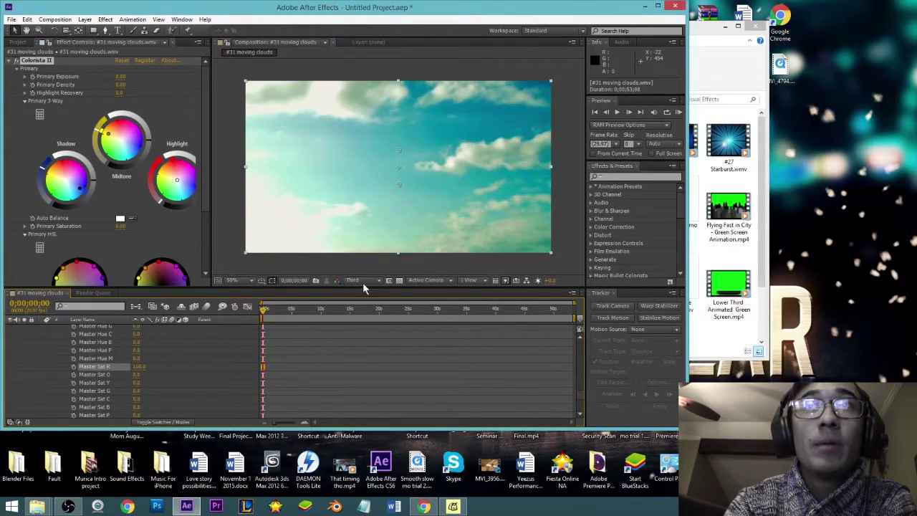
key("ctrl+z")
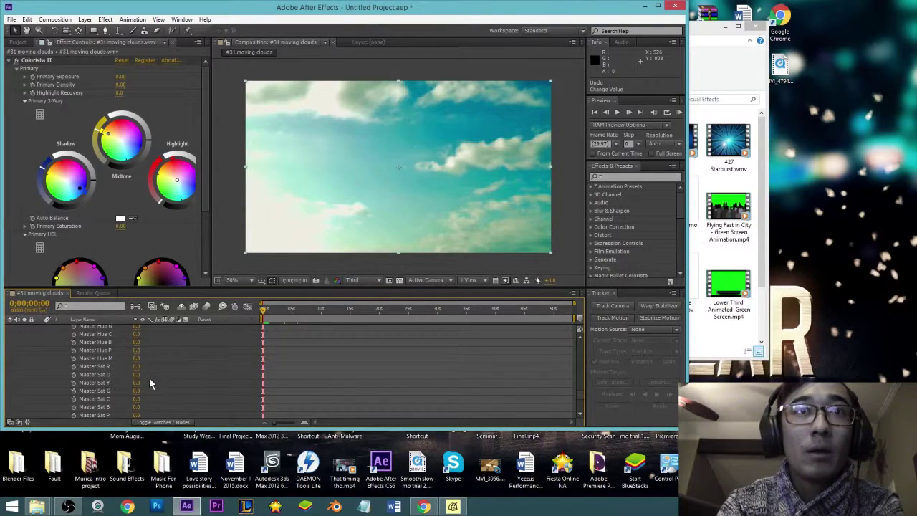
Try adjusting Master Sat G and setting Master Sat C to 100, and undo the saturation change
left_click_drag(141, 397, 204, 390)
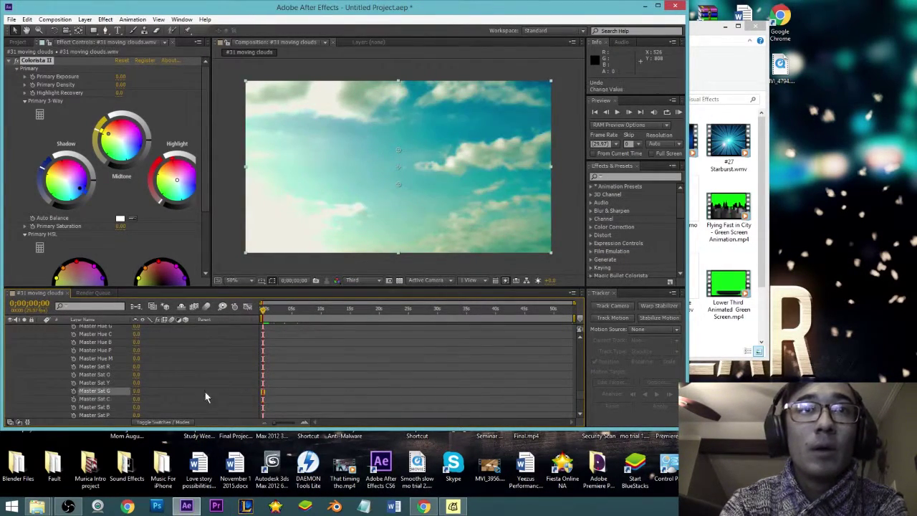
left_click(136, 400)
type("100")
key("Return")
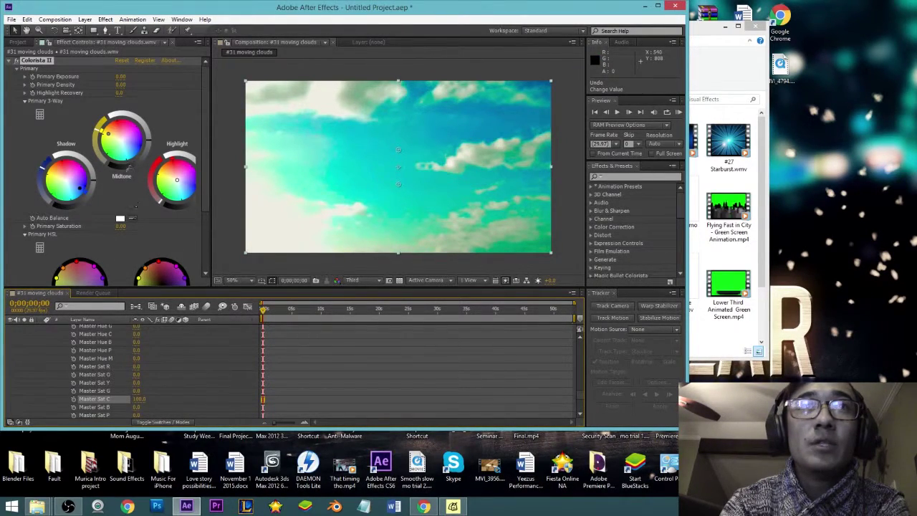
key("ctrl+z")
Look through the rest of the Colorista II parameters and its Options, and collapse the Effects group
scroll(144, 372, "up", 5)
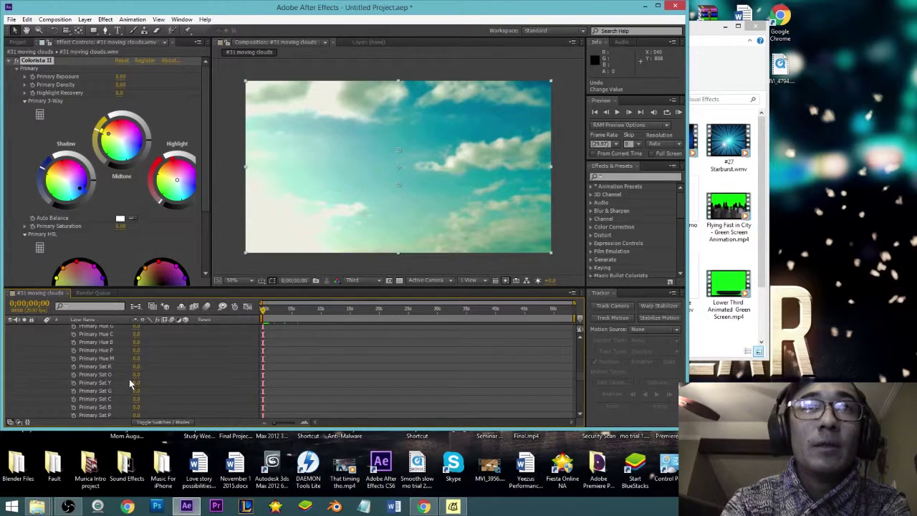
scroll(175, 368, "up", 5)
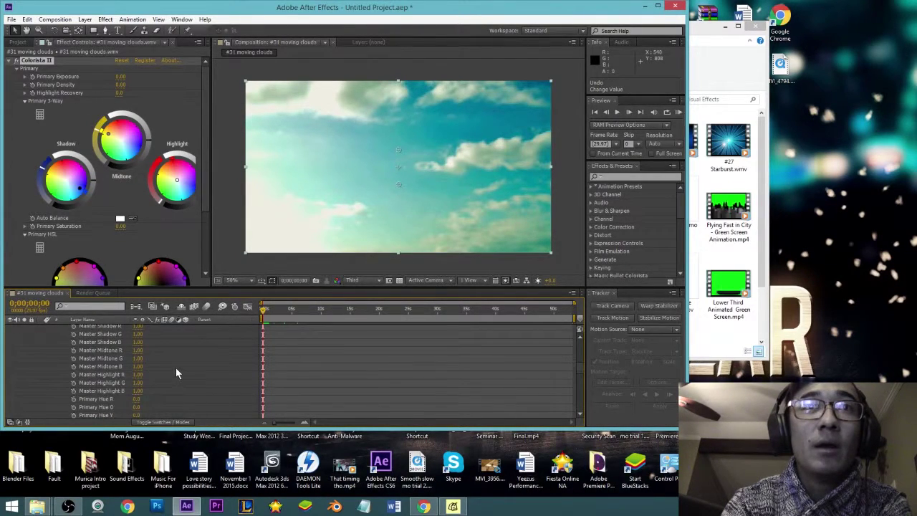
scroll(173, 365, "up", 5)
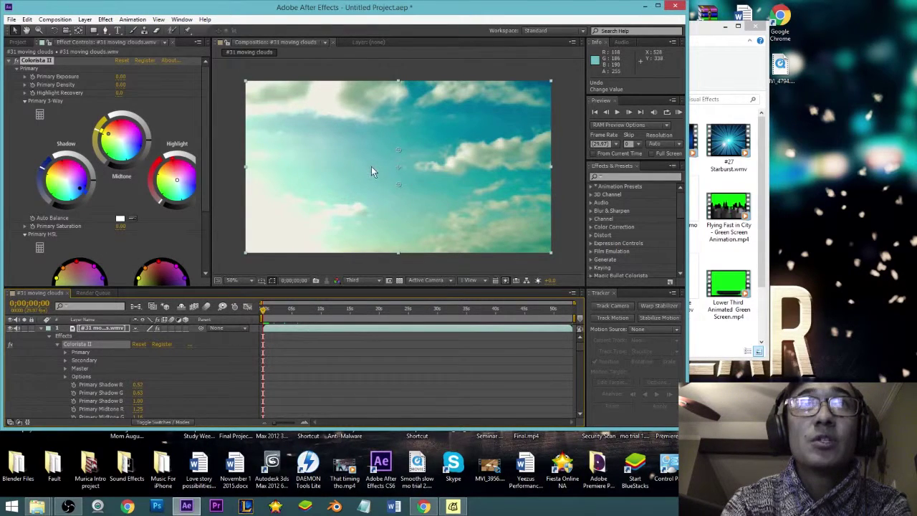
left_click(64, 377)
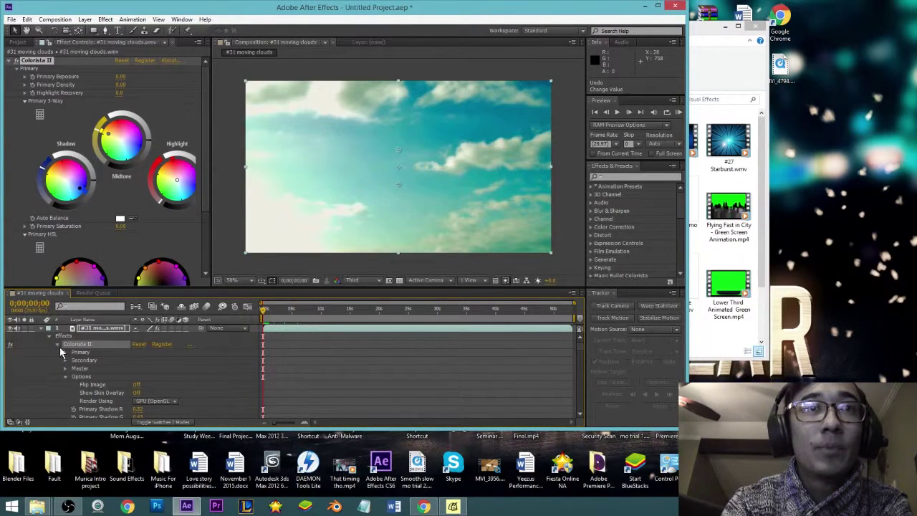
left_click(57, 344)
left_click(49, 335)
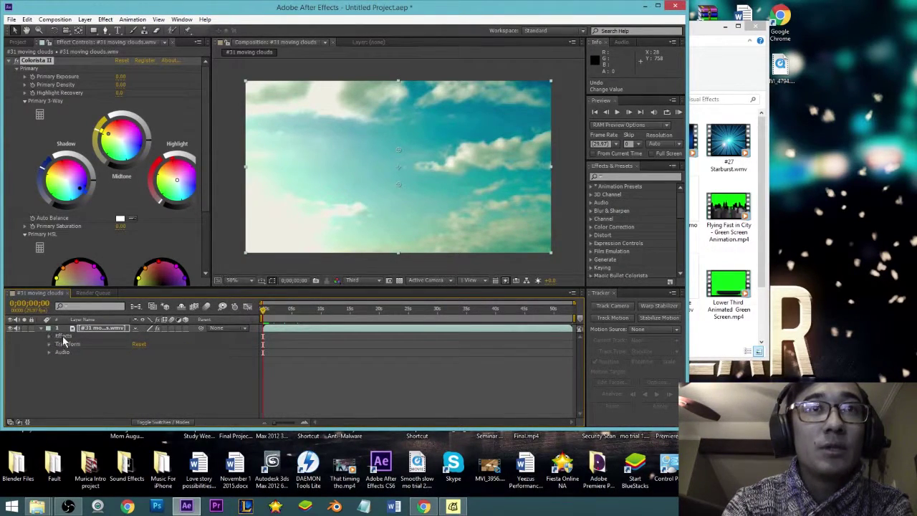
Expand the clouds layer's Transform properties, try scaling the clip to 220% and 82%, and undo both scale changes
left_click(61, 344)
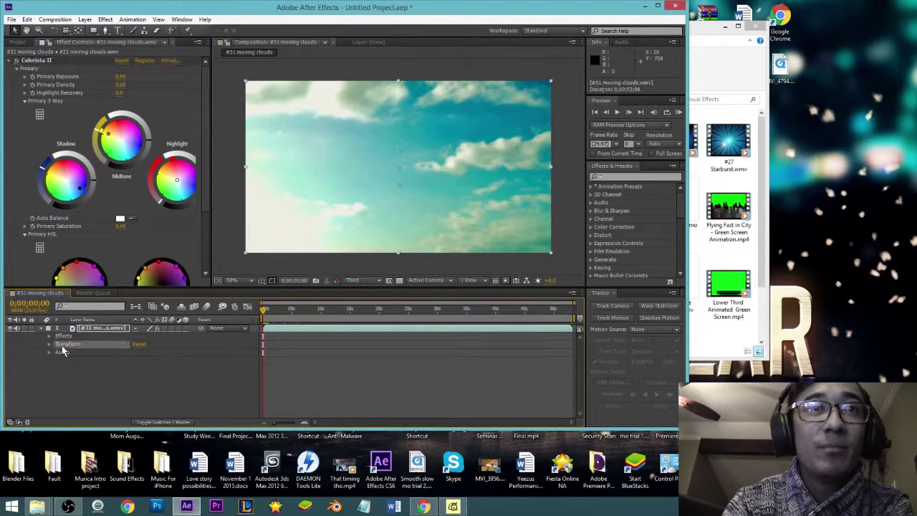
left_click(48, 344)
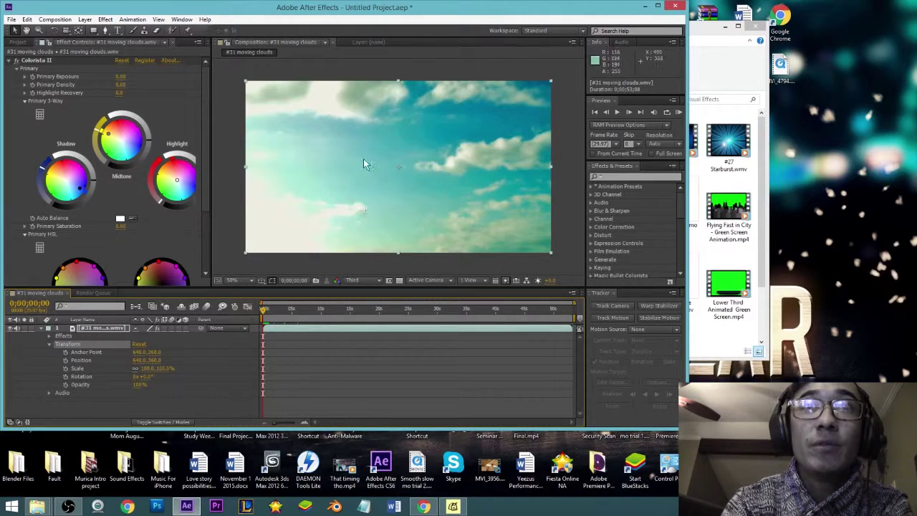
left_click_drag(155, 367, 172, 368)
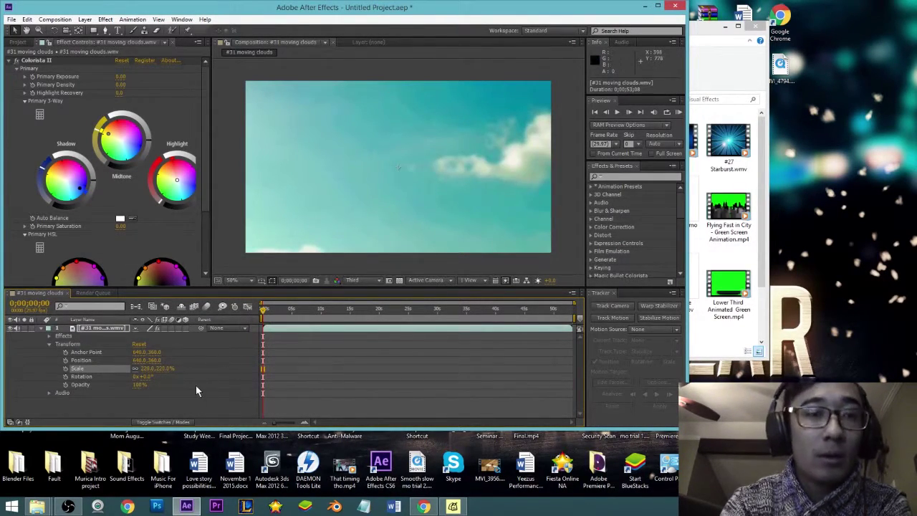
left_click_drag(165, 373, 144, 373)
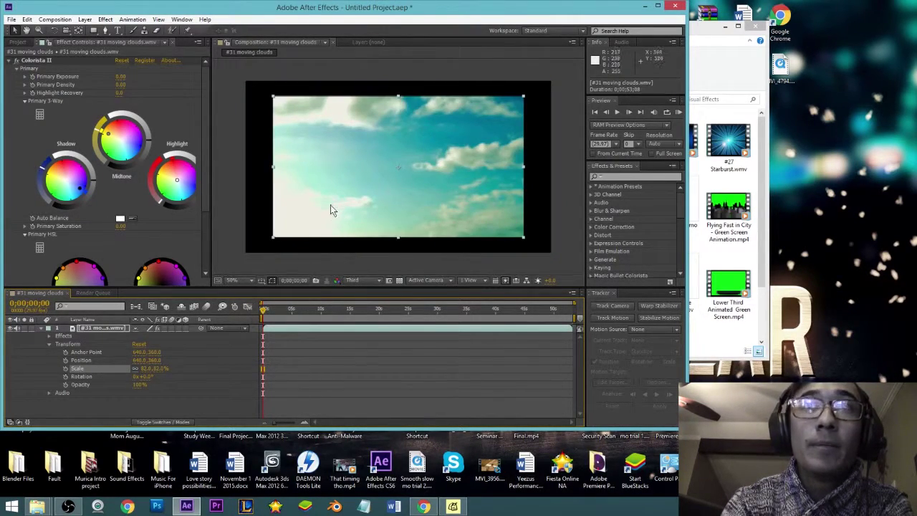
key("ctrl+z")
key("ctrl+z")
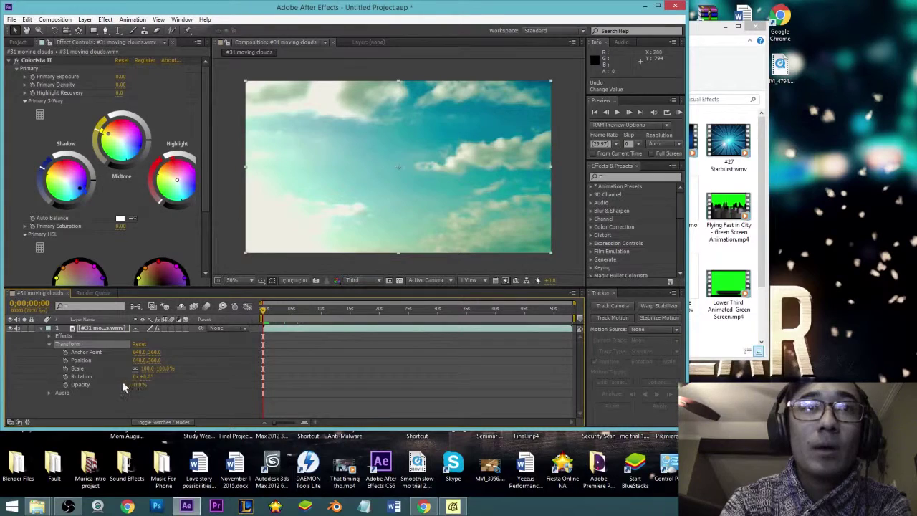
Try rotating the clip and changing its opacity, restore the Transform values, and collapse the layer's properties
left_click_drag(145, 375, 293, 301)
key("ctrl+z")
left_click_drag(139, 384, 125, 386)
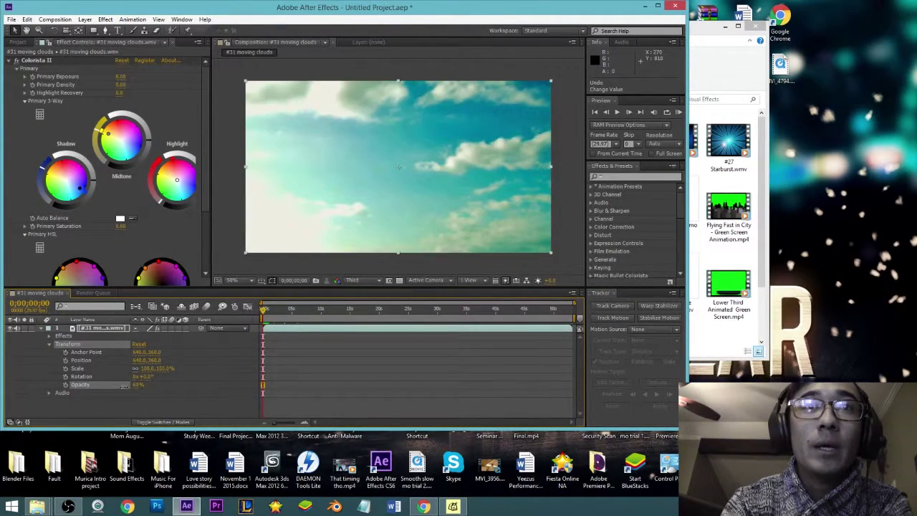
left_click_drag(136, 385, 156, 385)
left_click(139, 344)
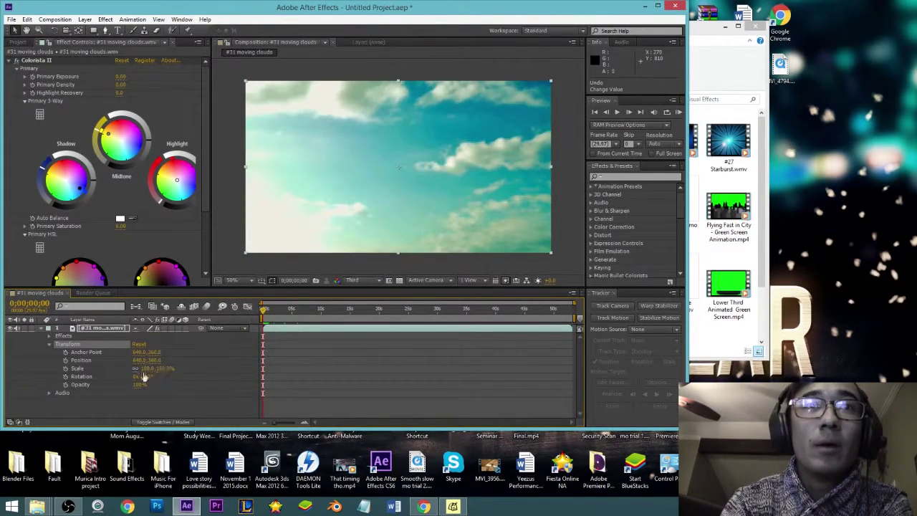
left_click(49, 345)
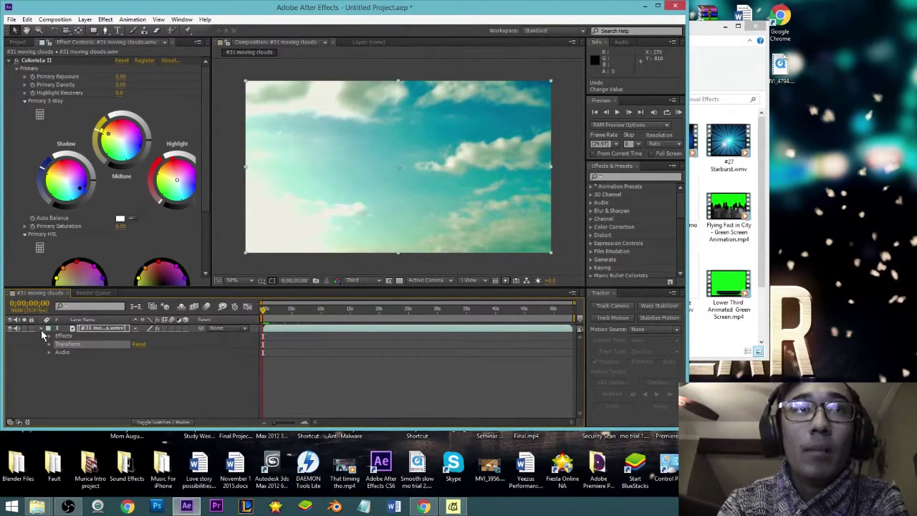
left_click(41, 328)
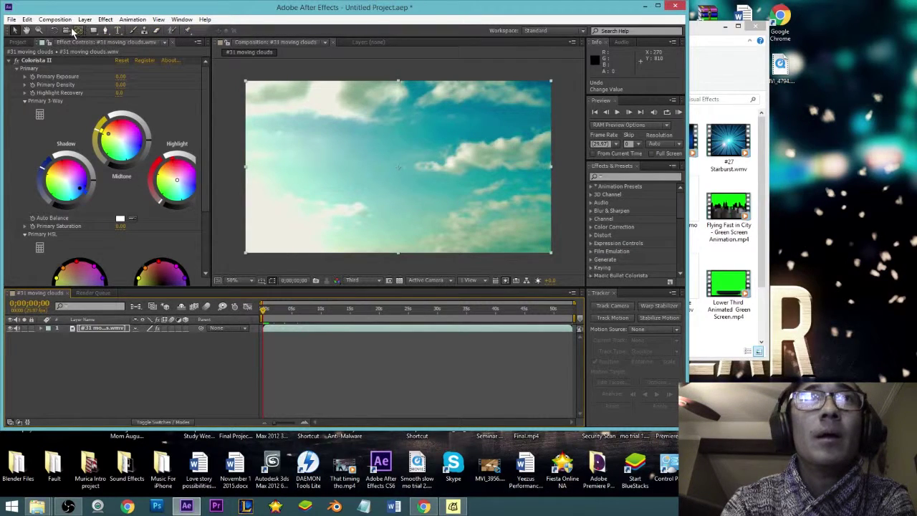
Look through the main menu commands from File to Help, and view the Render Queue before returning to the composition's timeline
left_click(12, 19)
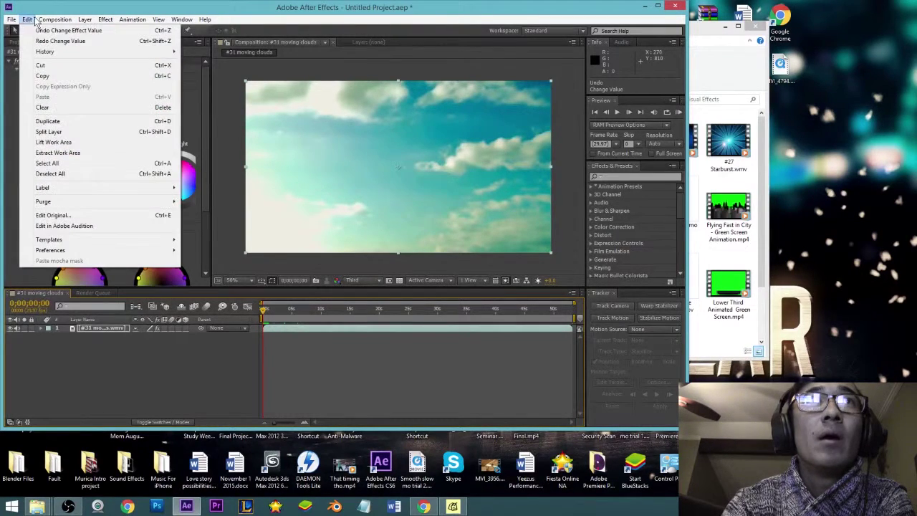
mouse_move(127, 21)
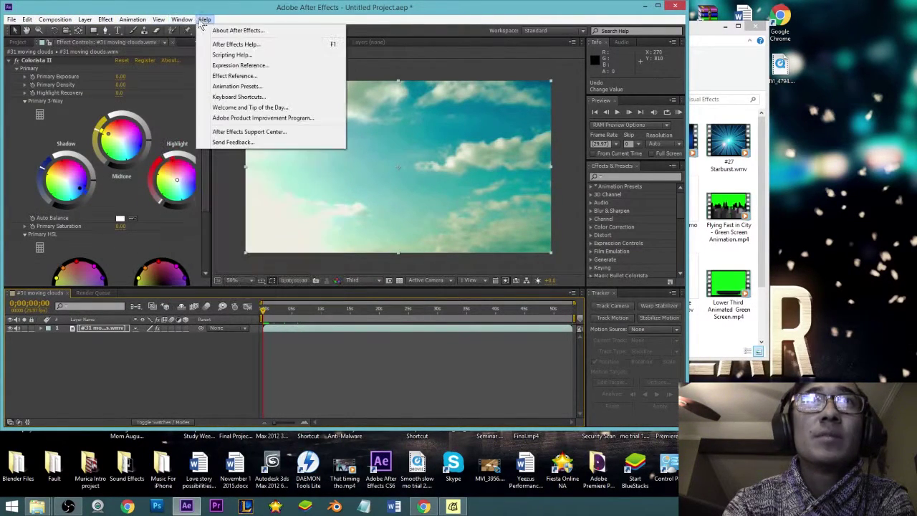
left_click(262, 16)
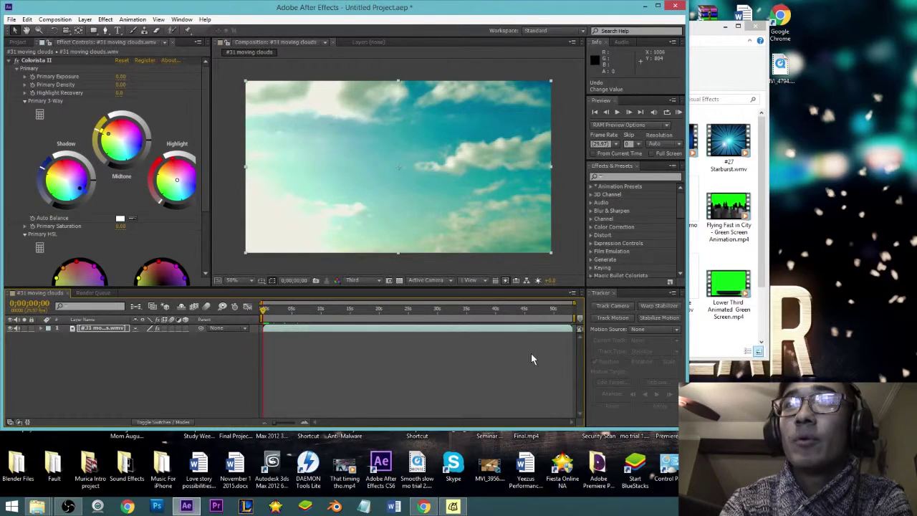
left_click(94, 293)
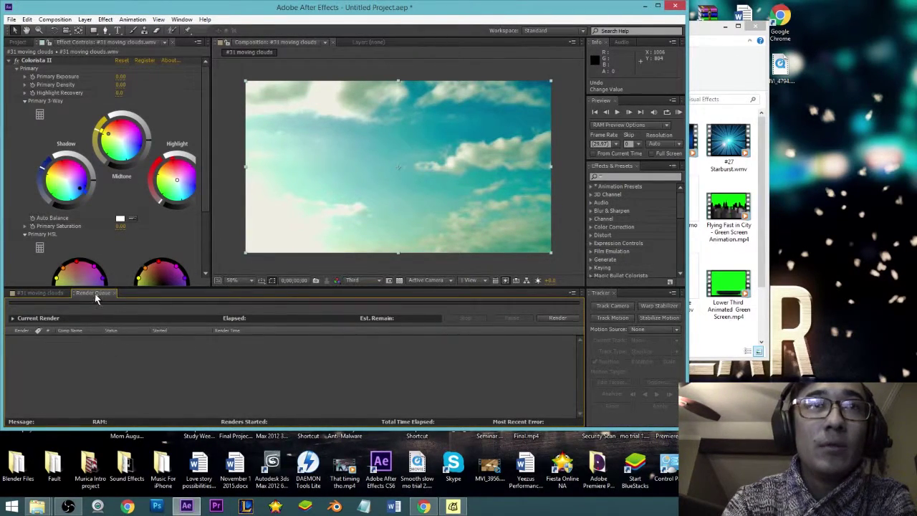
left_click(44, 293)
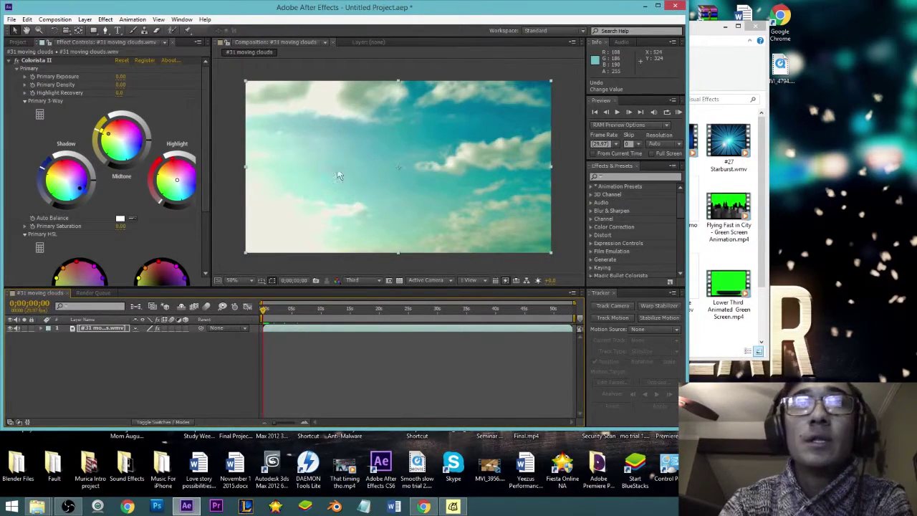
Add the clouds composition to the Render Queue from the start of the timeline
left_click(265, 309)
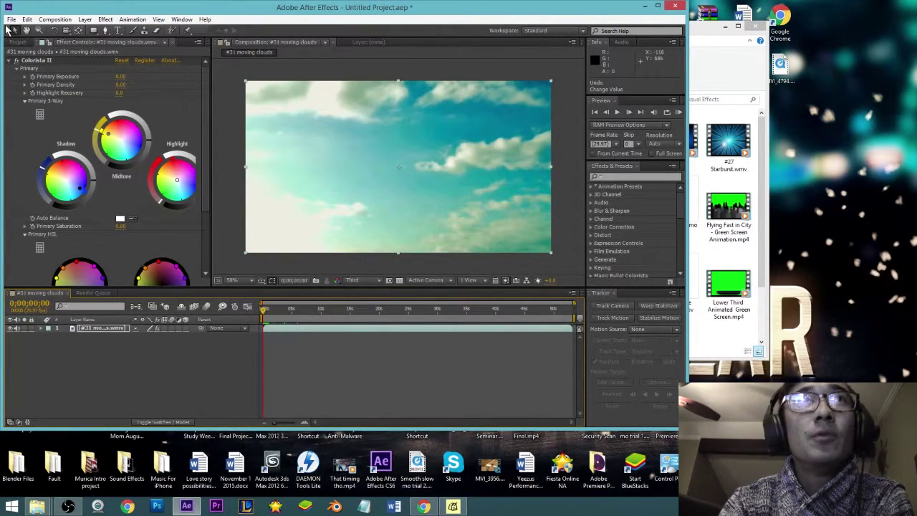
left_click(12, 19)
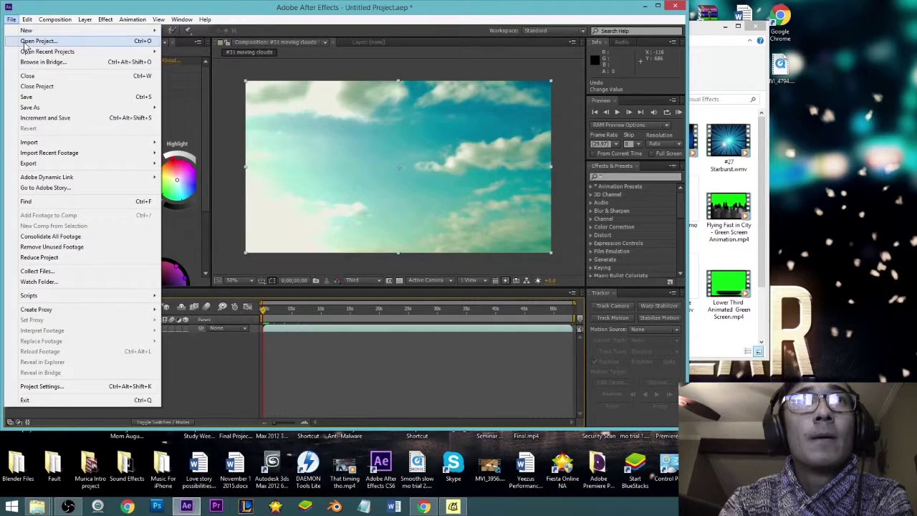
mouse_move(43, 164)
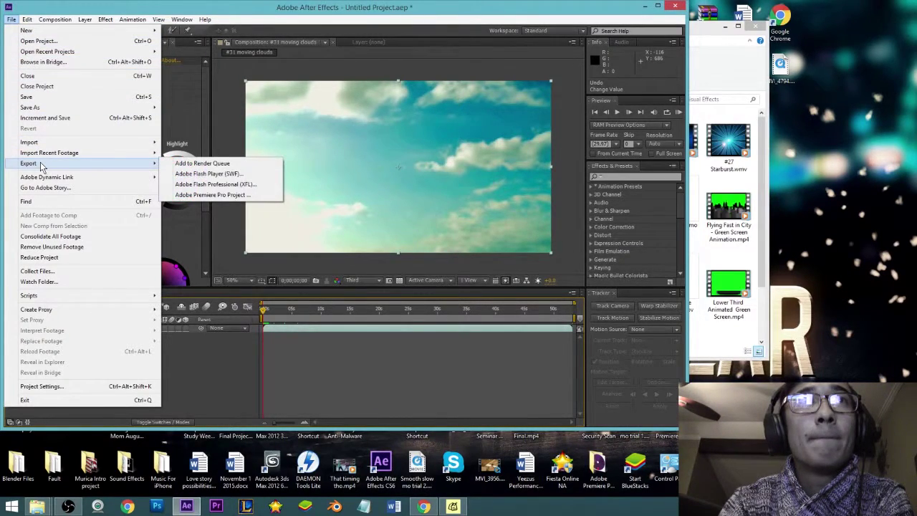
left_click(202, 164)
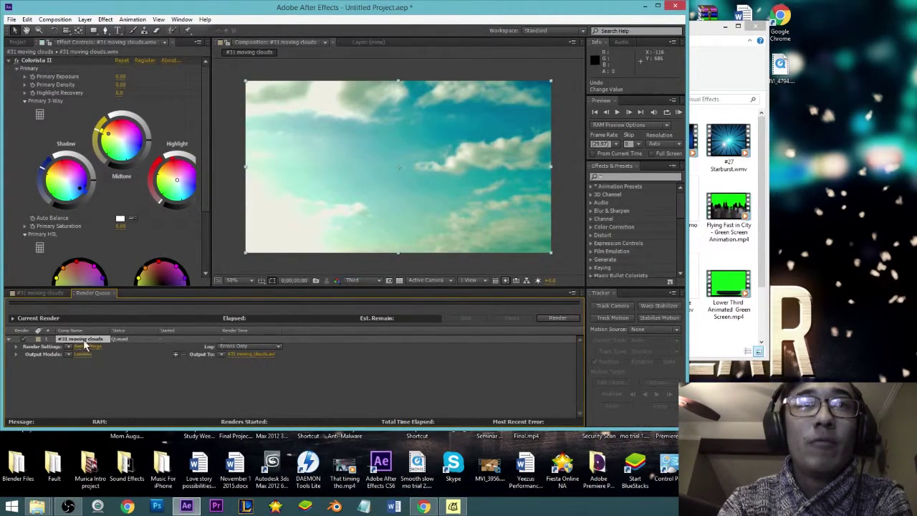
Set the render's output file to "Colored Clouds" in the Desktop folder
left_click(251, 351)
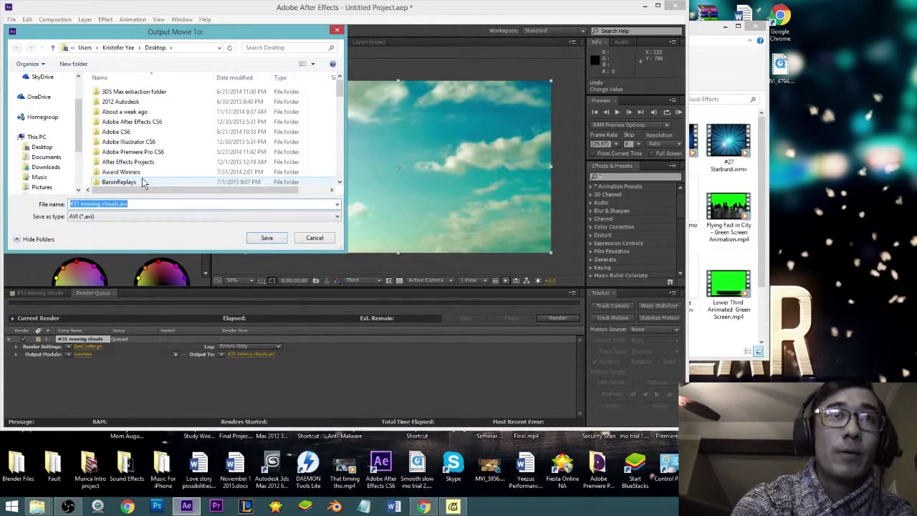
type("Colored Clou")
key("BackSpace")
key("BackSpace")
type("louds")
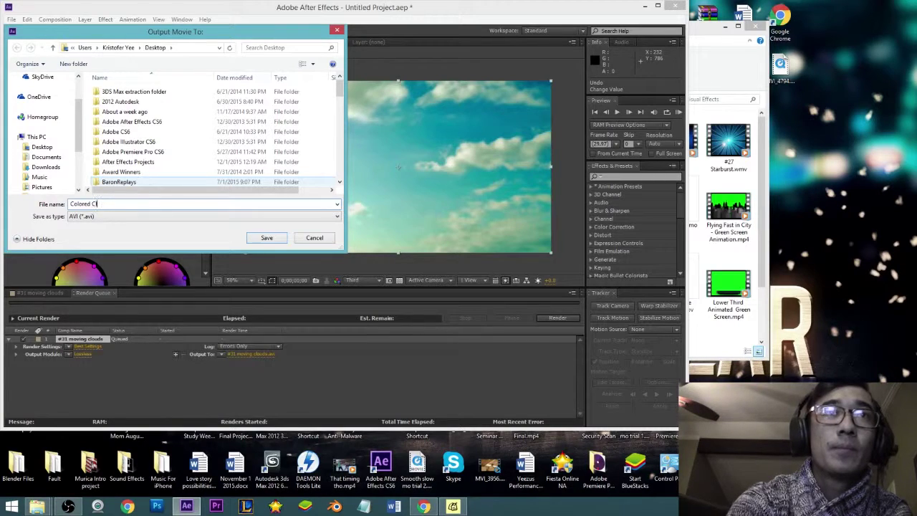
left_click(252, 239)
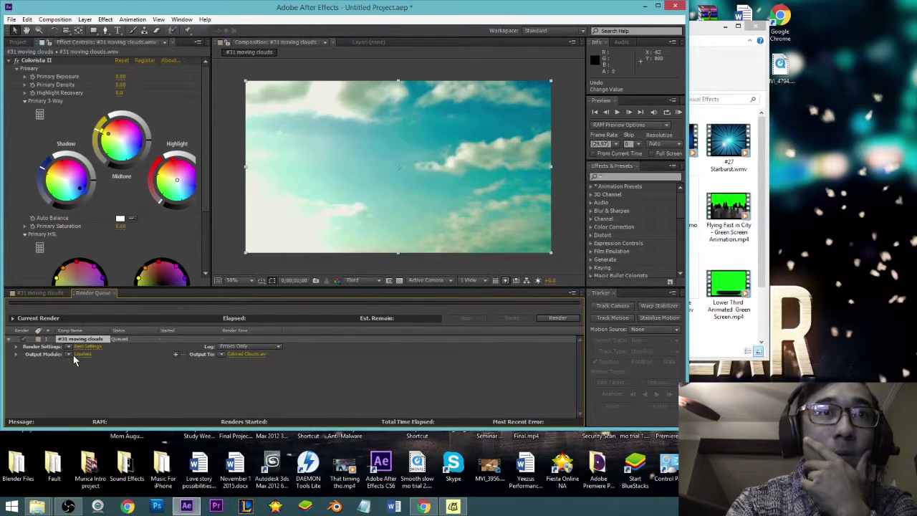
Set the output module format of the queued clouds render to QuickTime
left_click(79, 353)
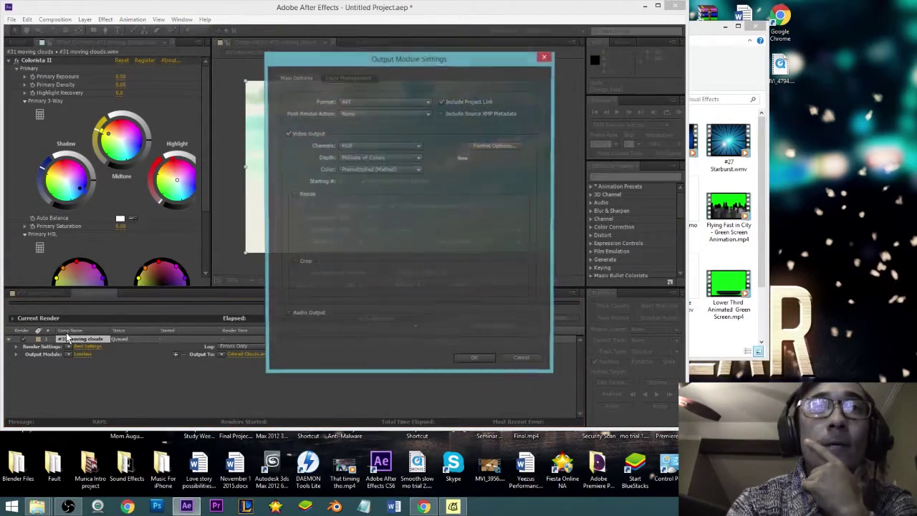
left_click(344, 105)
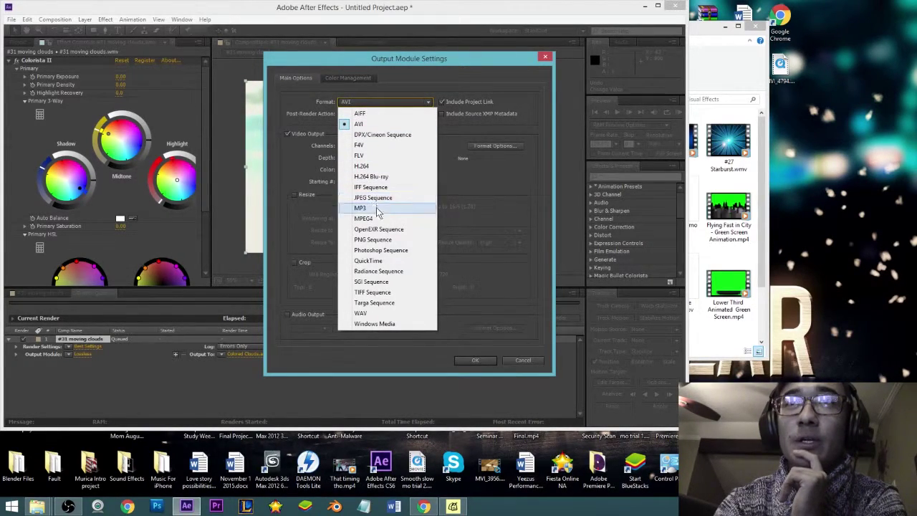
left_click(379, 260)
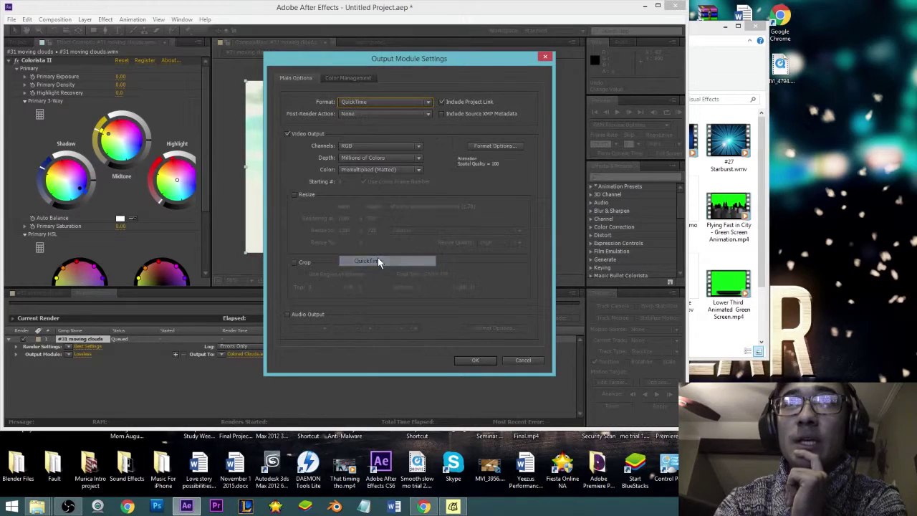
left_click(413, 101)
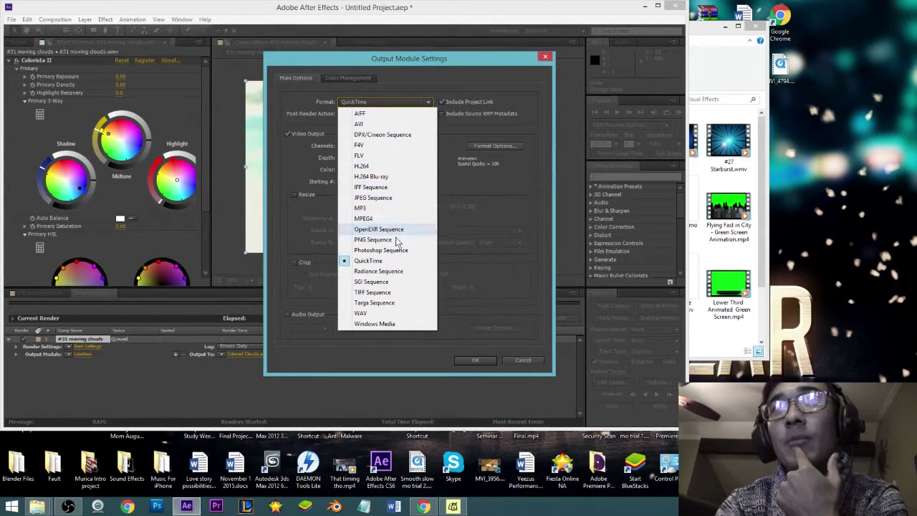
left_click(368, 261)
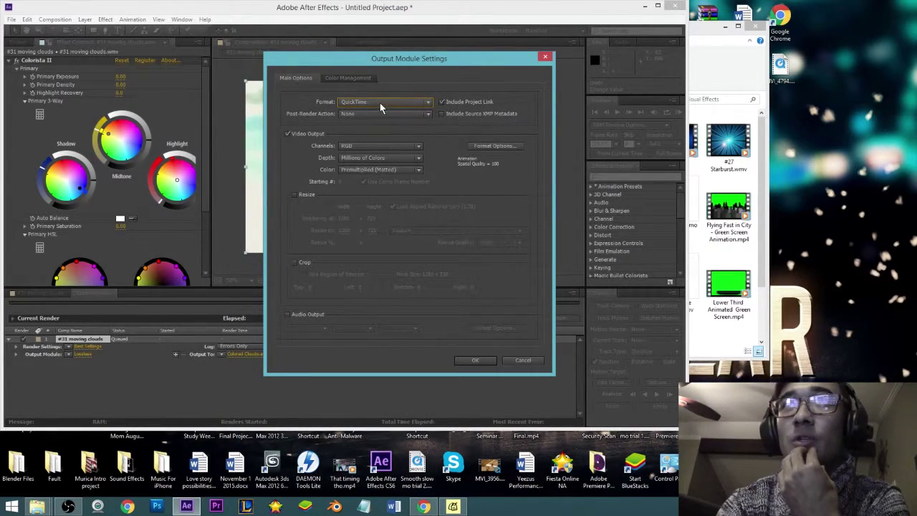
left_click(479, 362)
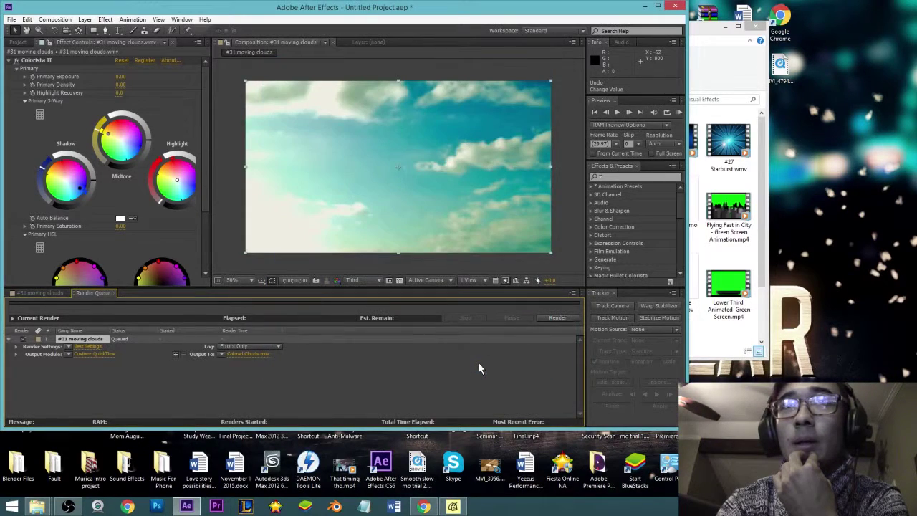
Check the color depth options in the output module settings and choose Millions of Colors
left_click(103, 353)
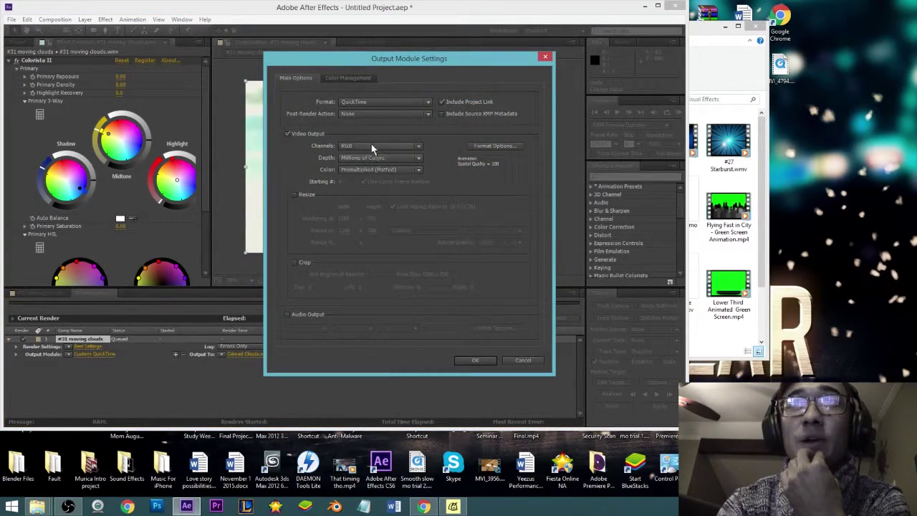
left_click(373, 157)
left_click(373, 156)
left_click(373, 157)
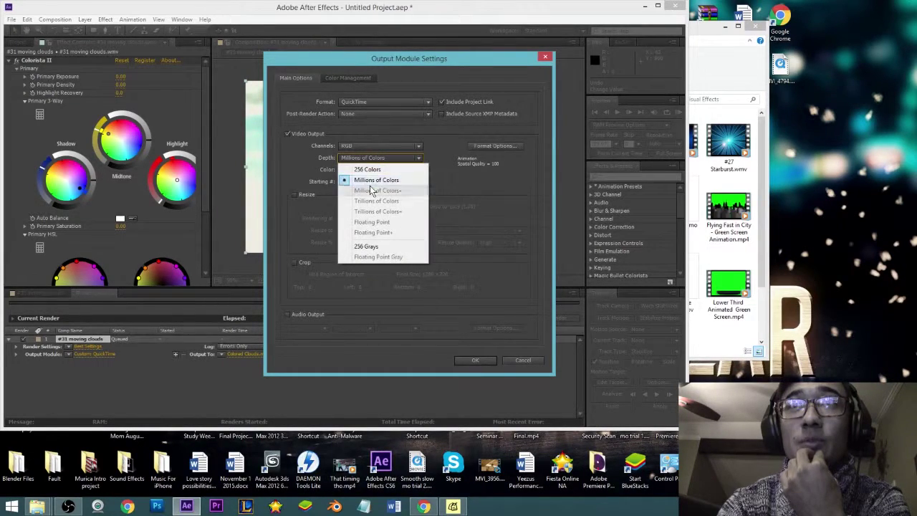
left_click(372, 181)
left_click(366, 159)
left_click(371, 181)
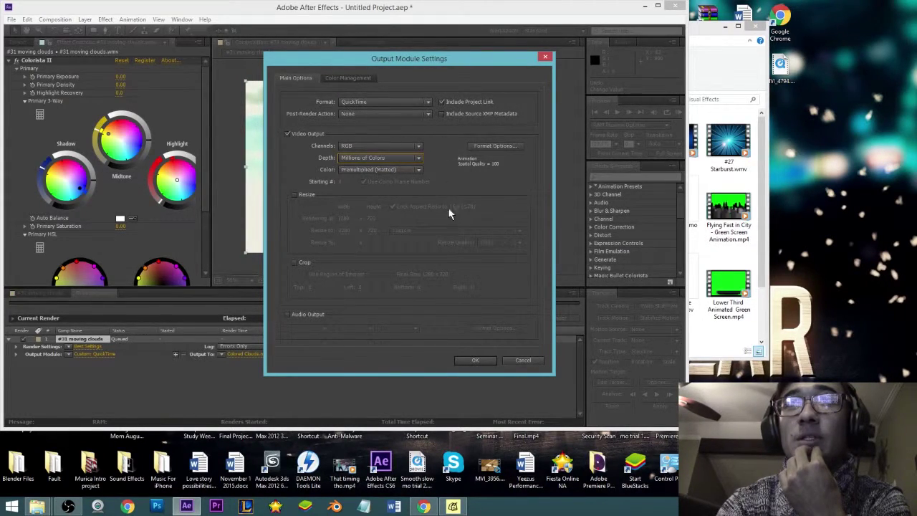
left_click(461, 360)
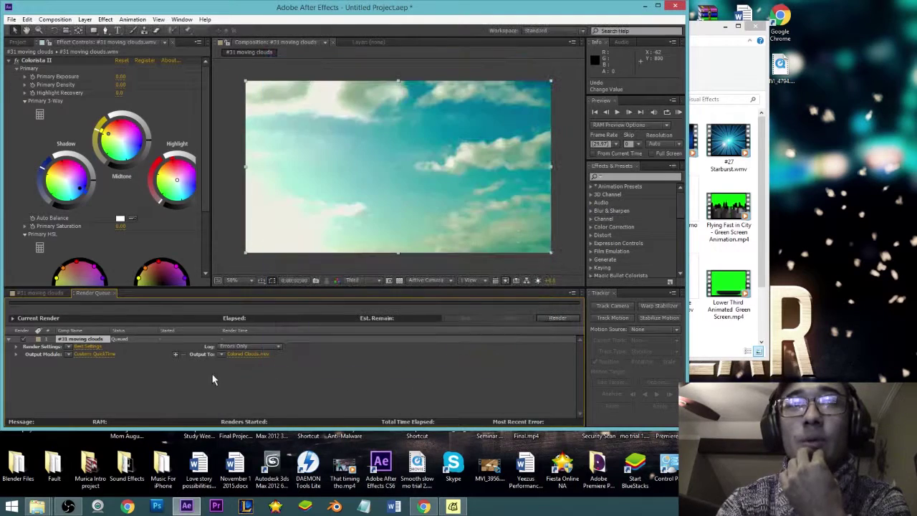
Open the render settings of the queued clouds composition and keep the quality at Best
left_click(85, 347)
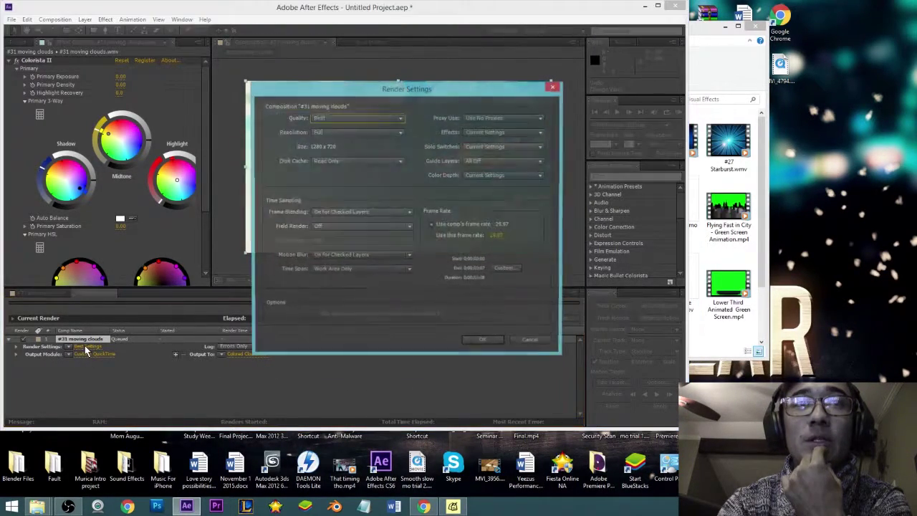
left_click(324, 119)
left_click(325, 123)
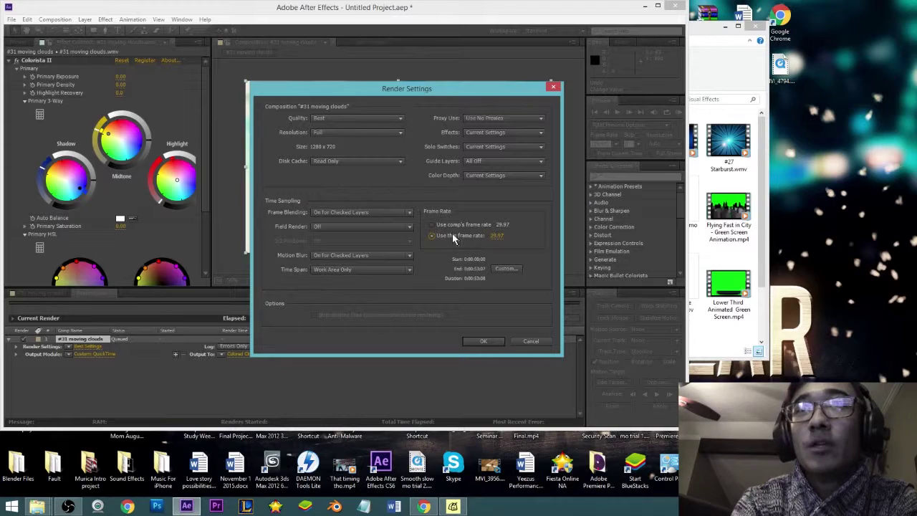
Try a custom frame rate of 24 for the render
left_click(497, 235)
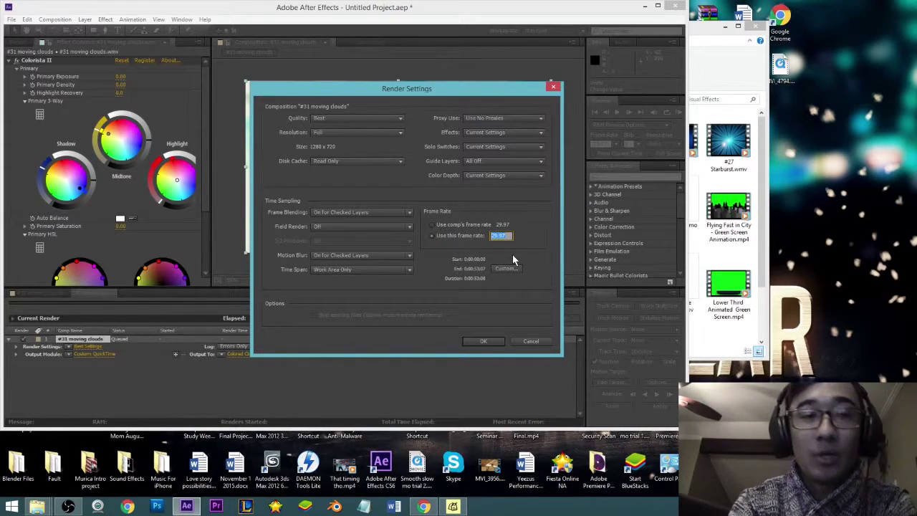
type("24")
left_click(514, 241)
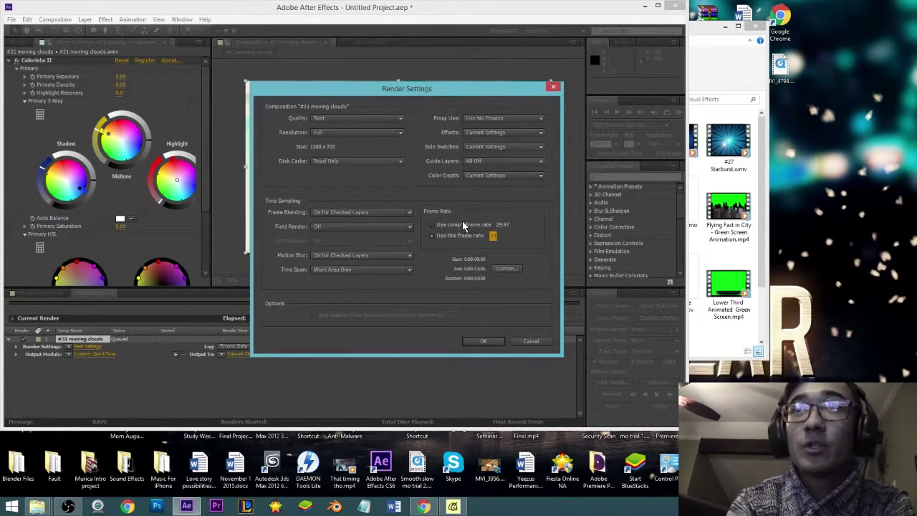
Set the render to use the composition's own frame rate and start rendering the queue
left_click(433, 224)
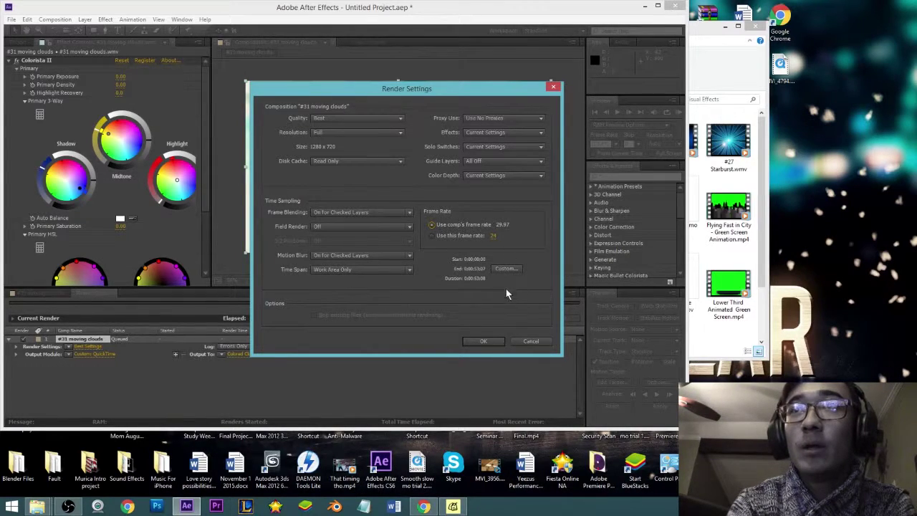
left_click(485, 342)
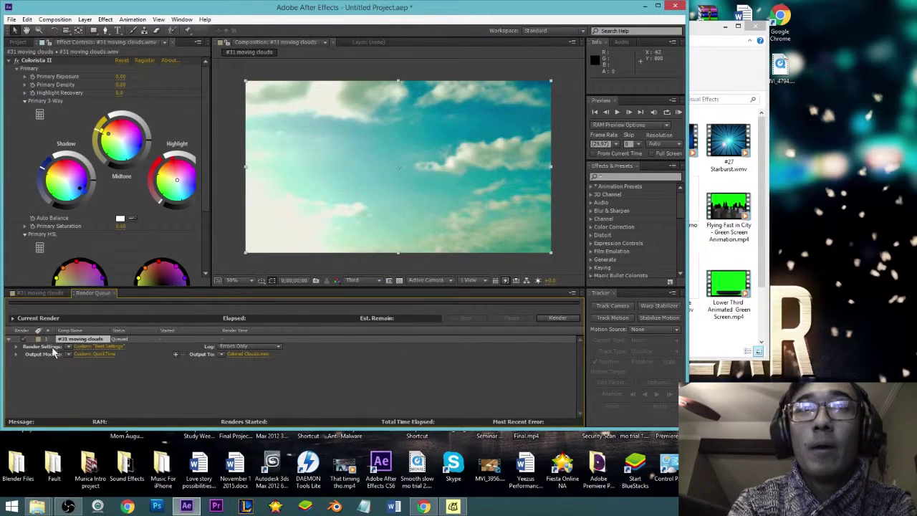
left_click(546, 318)
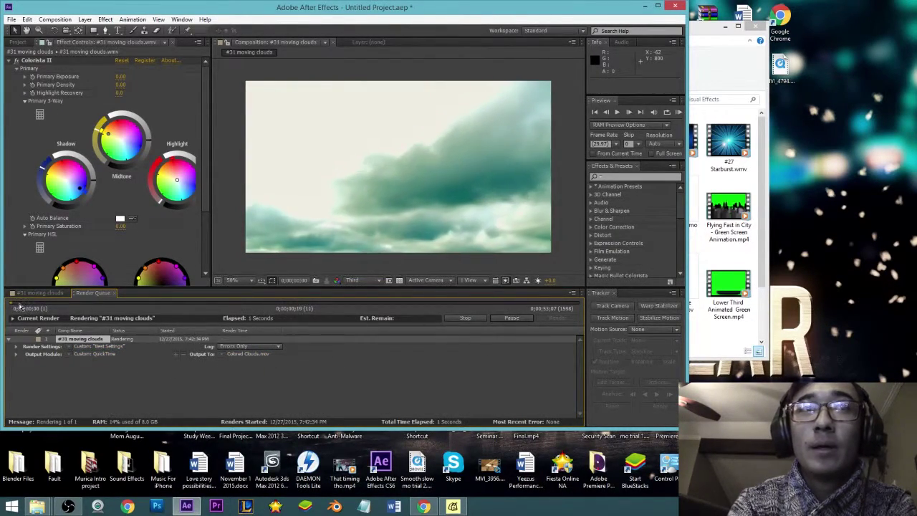